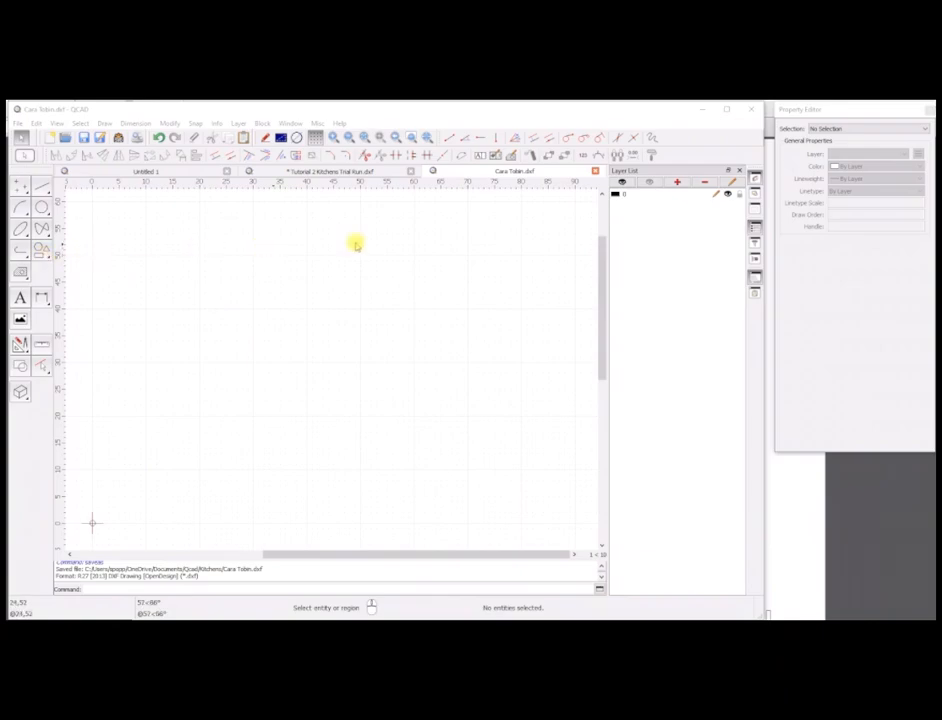
Add a layer named Walls with a custom dusty pink colour (red 200, green 133, blue 151)
left_click(677, 181)
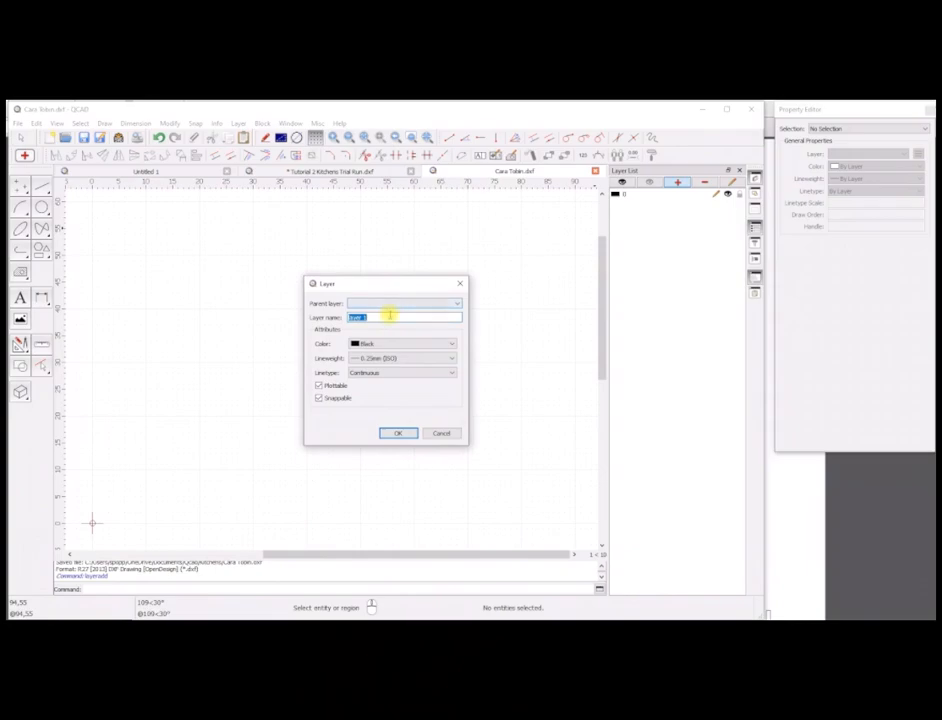
type("Walls")
left_click(451, 345)
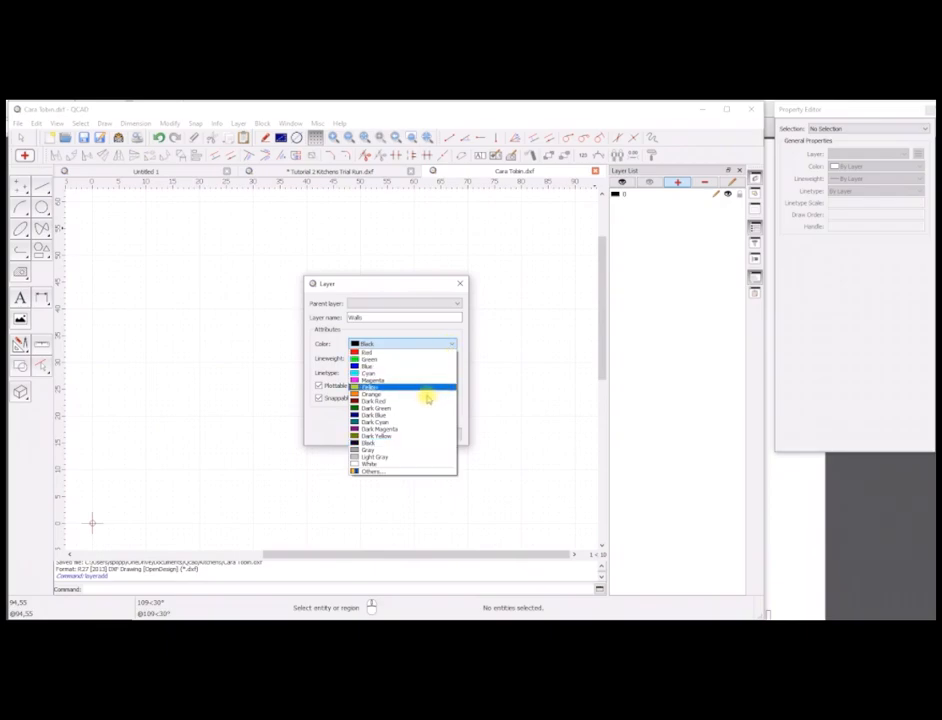
left_click(385, 471)
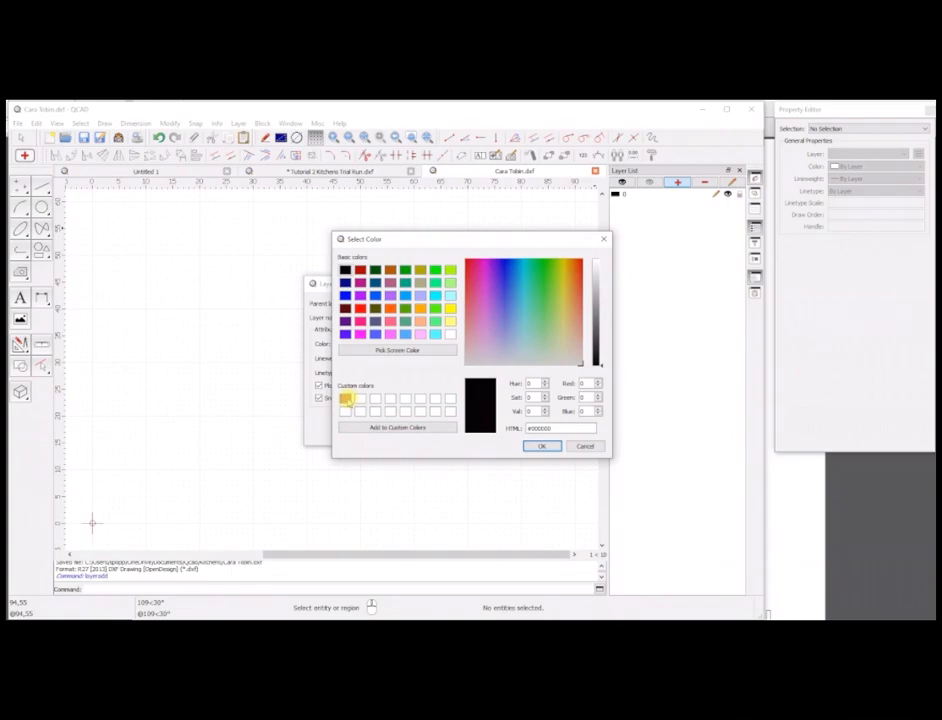
left_click(345, 399)
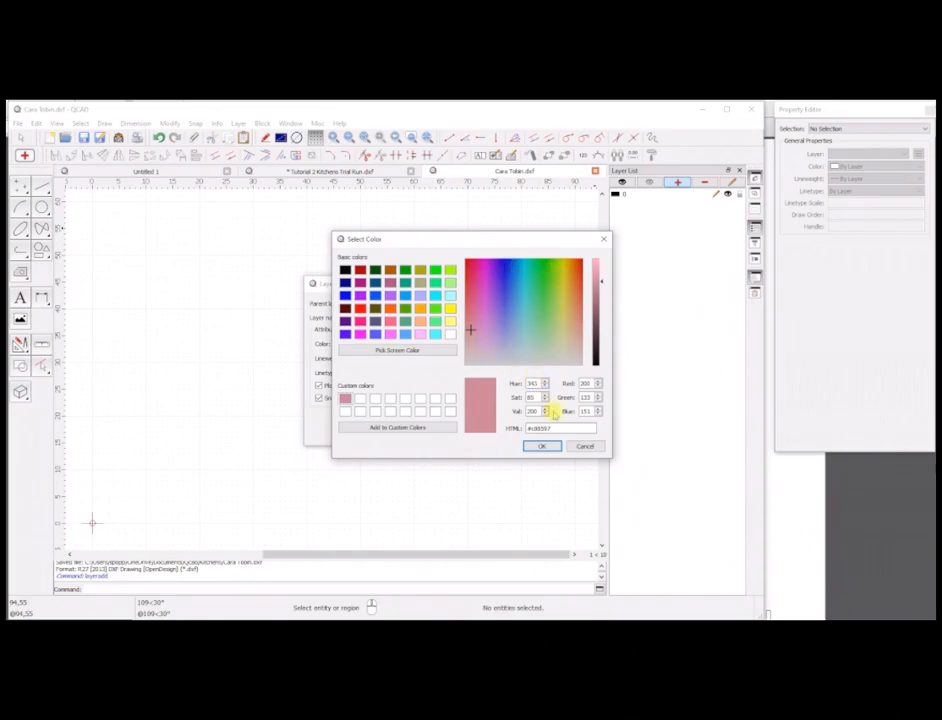
left_click(541, 446)
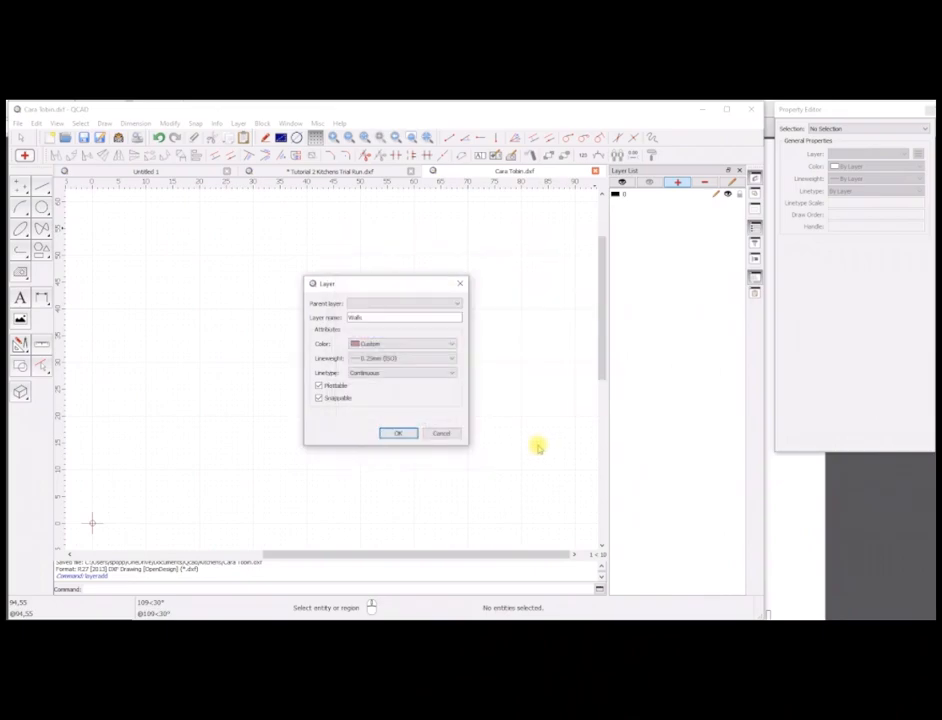
left_click(402, 435)
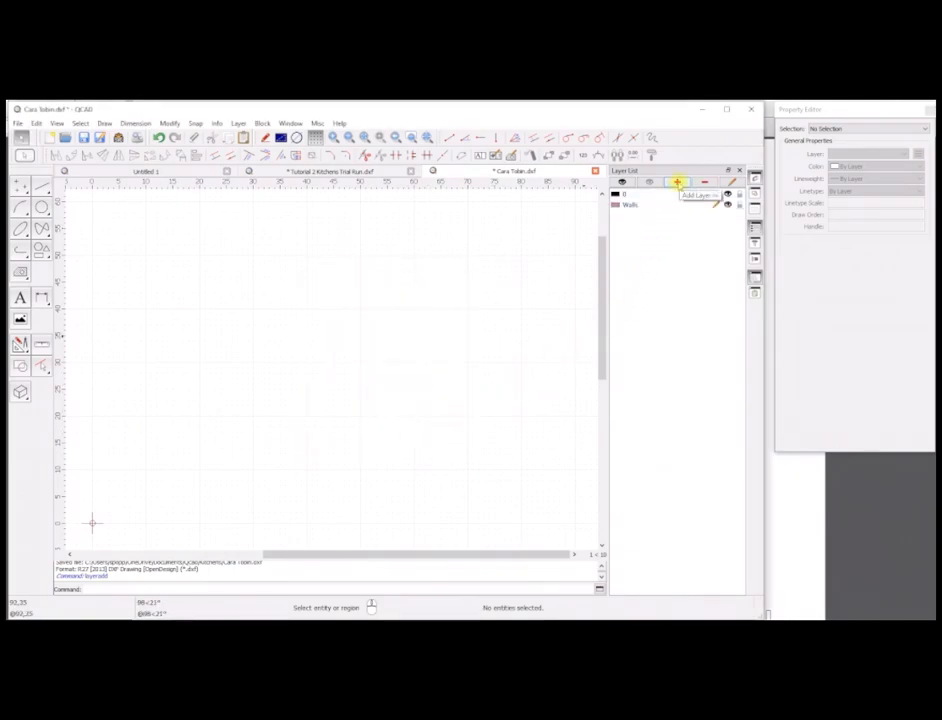
Add a layer named Cabinets, keeping the default black colour and continuous linetype
left_click(678, 183)
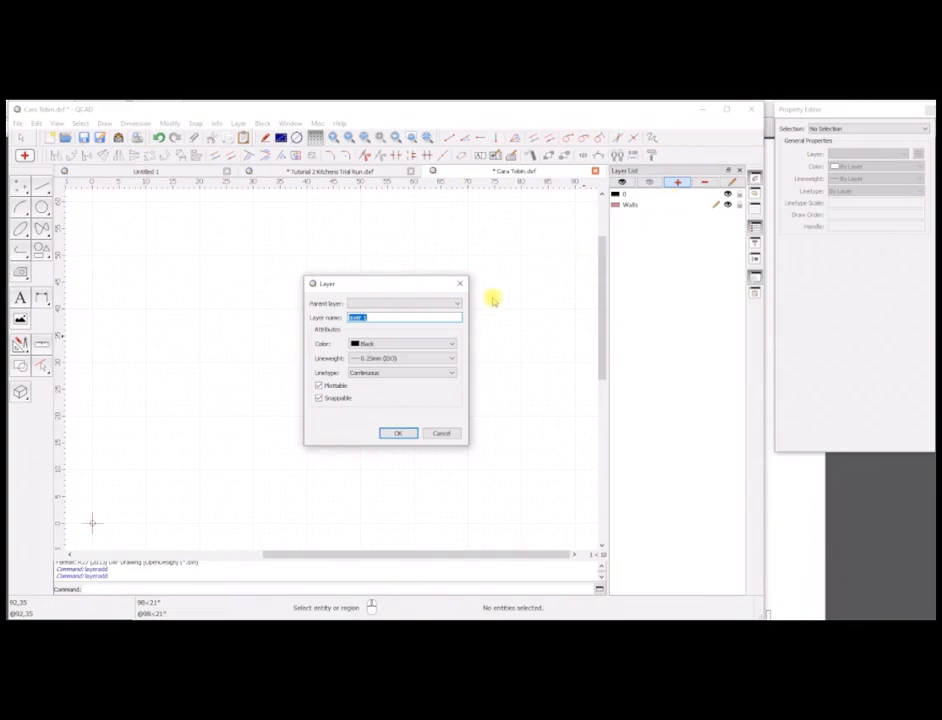
type("Cabinets")
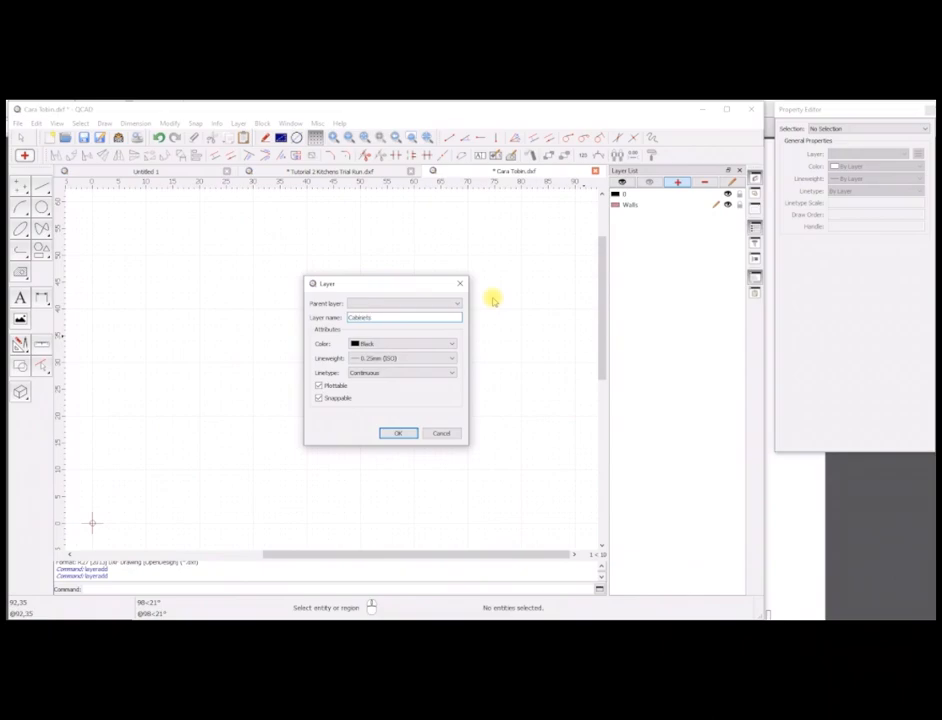
left_click(397, 434)
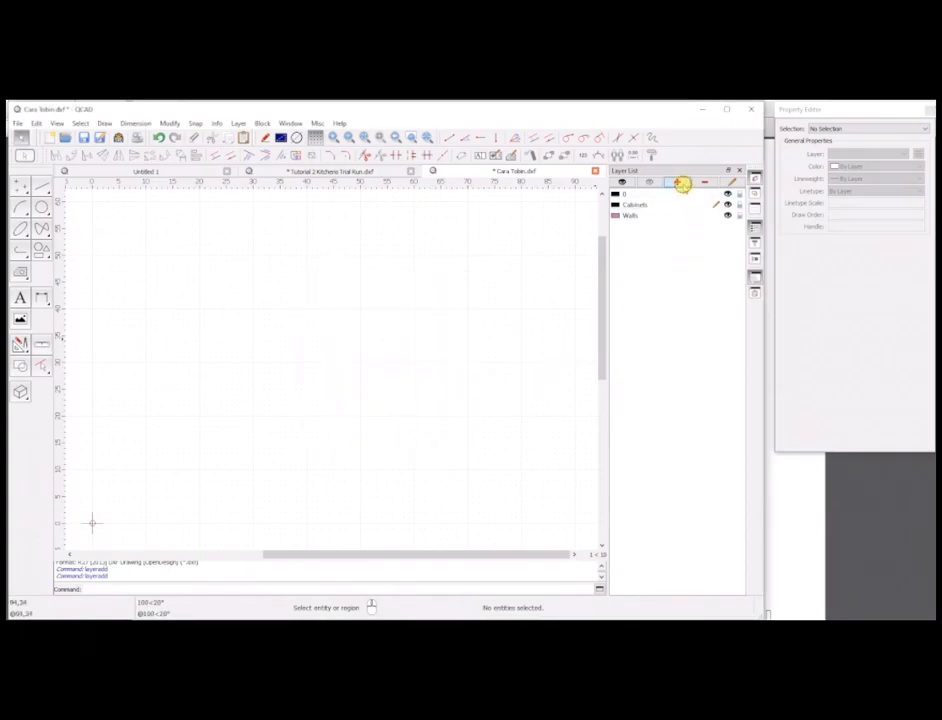
Add a layer named Accessories and give it the colour Blue
left_click(677, 182)
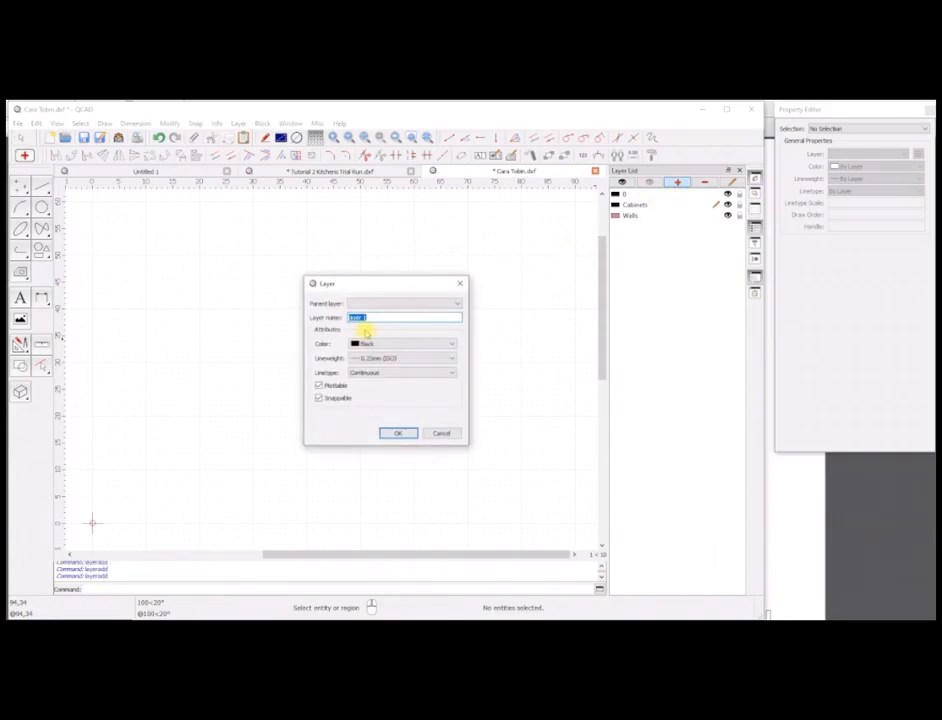
type("A")
left_click(367, 343)
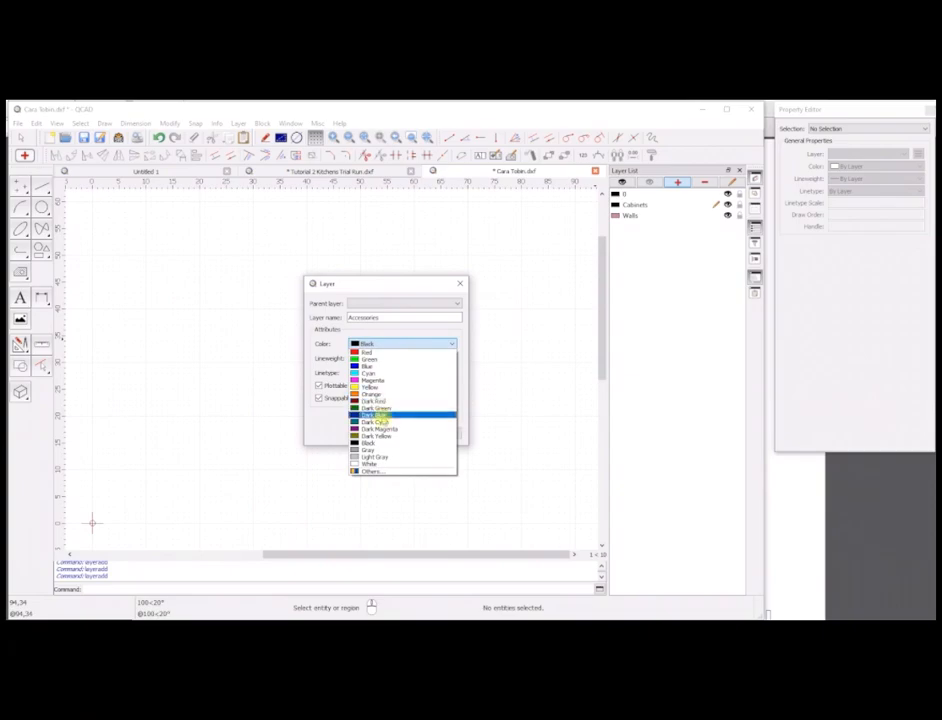
left_click(372, 366)
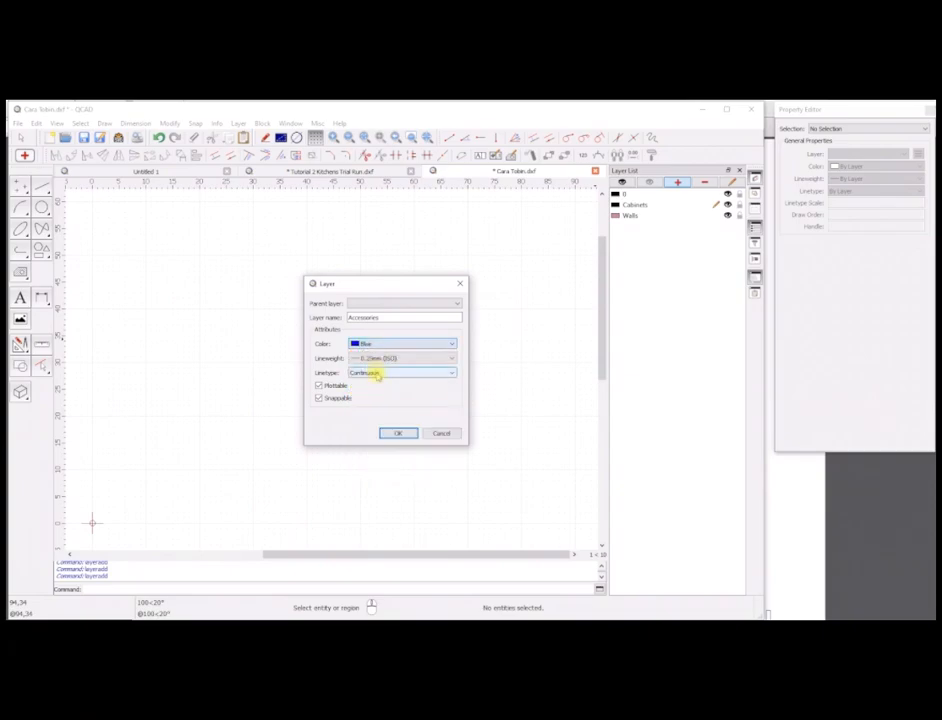
left_click(394, 433)
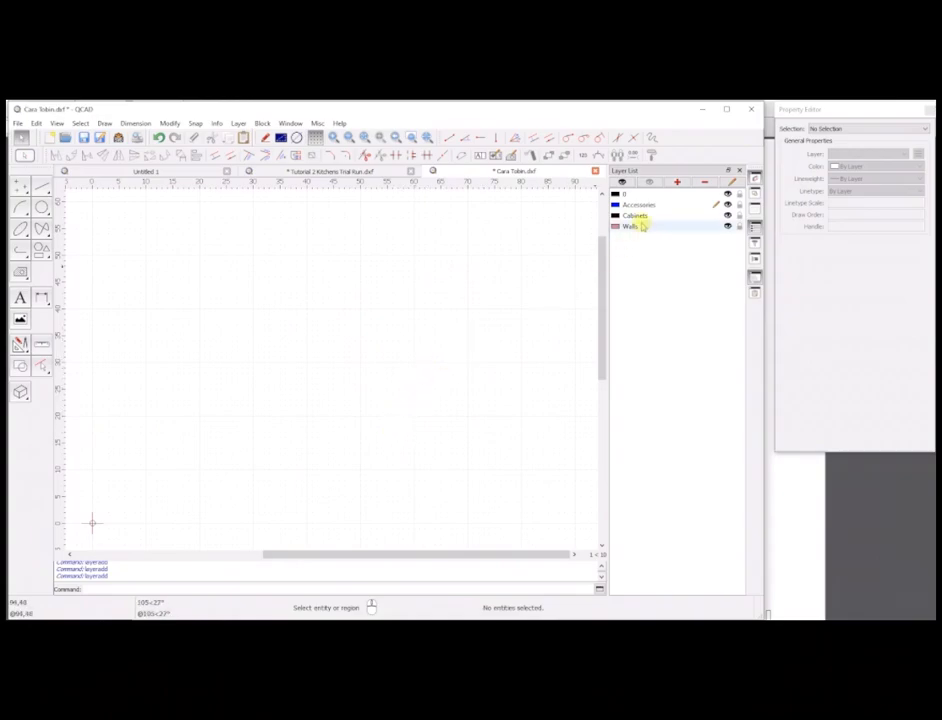
Add a layer named Text, keeping the default black colour and continuous linetype
left_click(678, 182)
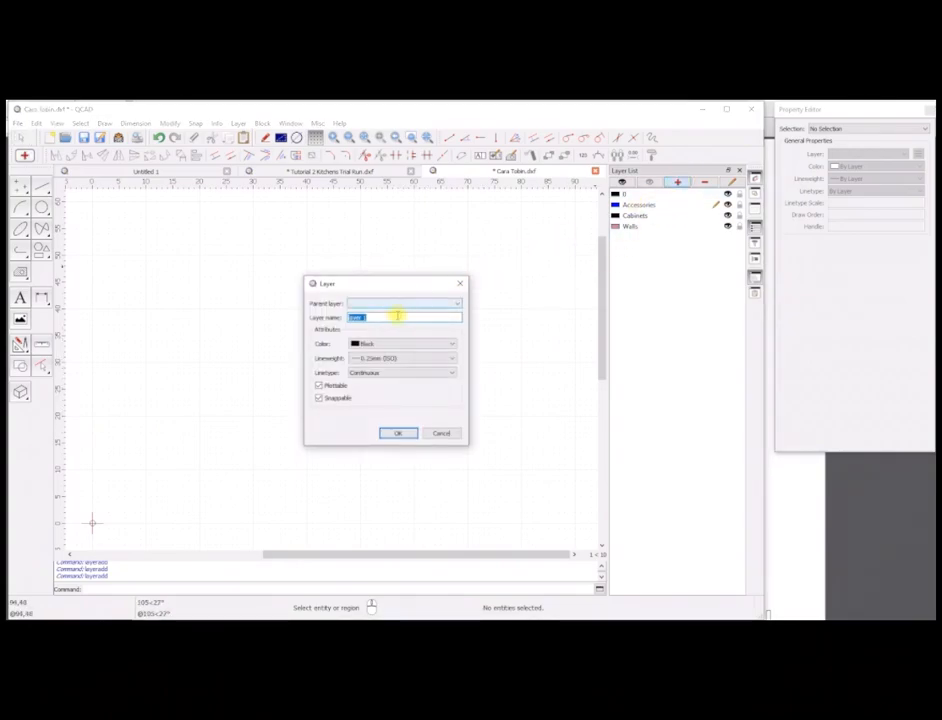
type("Text")
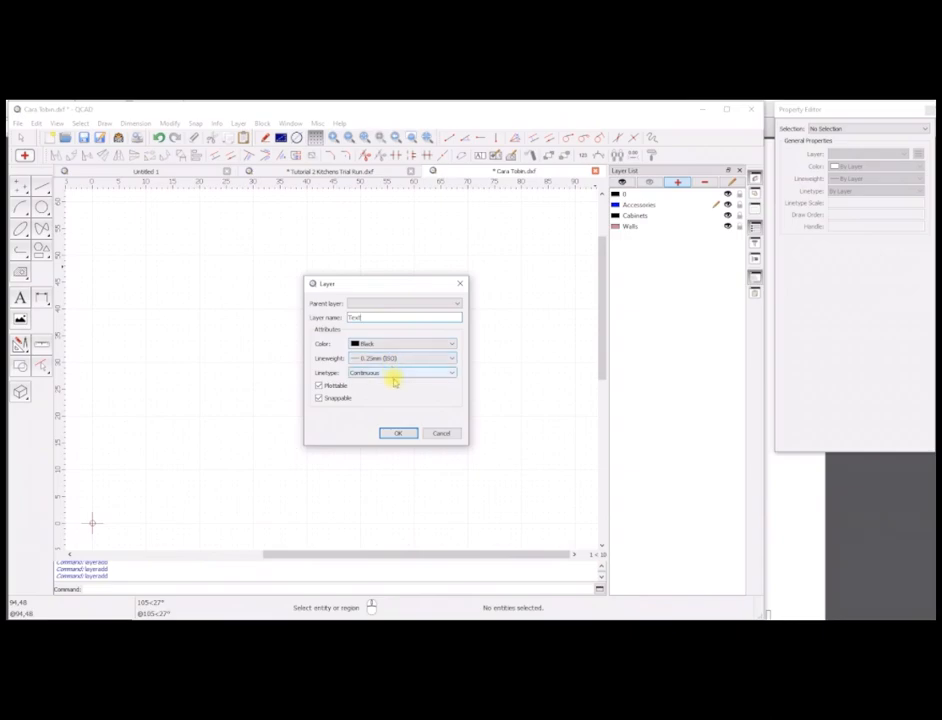
left_click(398, 432)
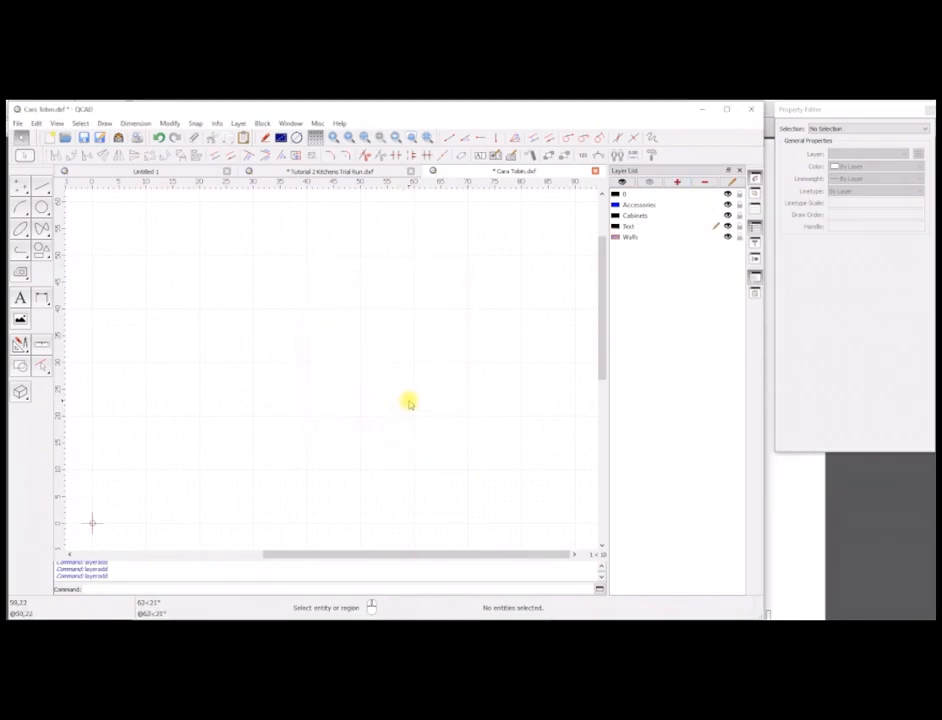
Add a layer named Panels and give it the colour Magenta
left_click(678, 182)
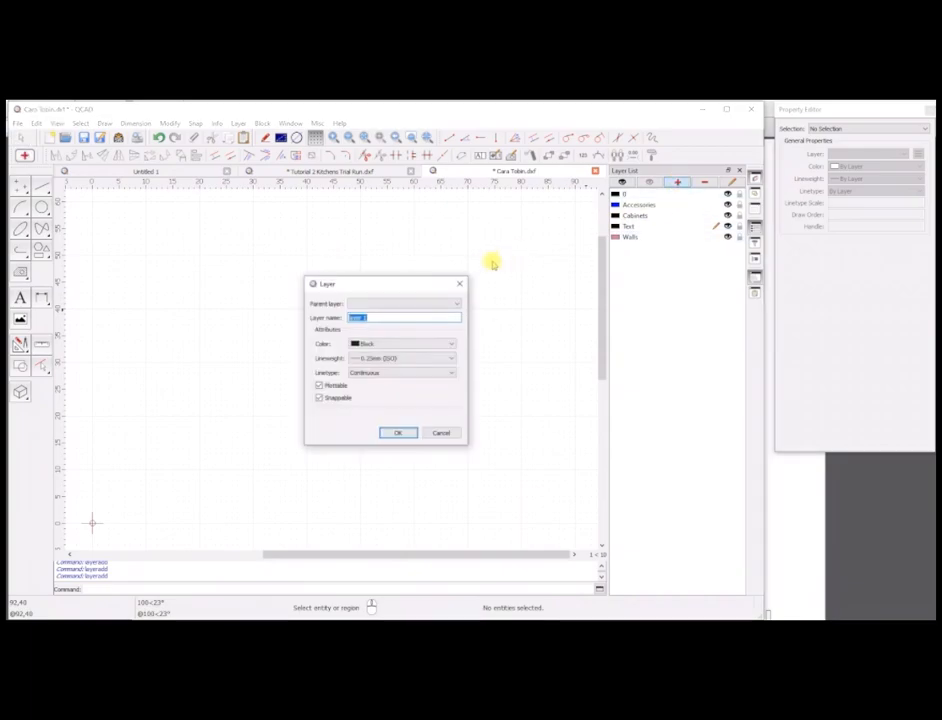
type("Floors")
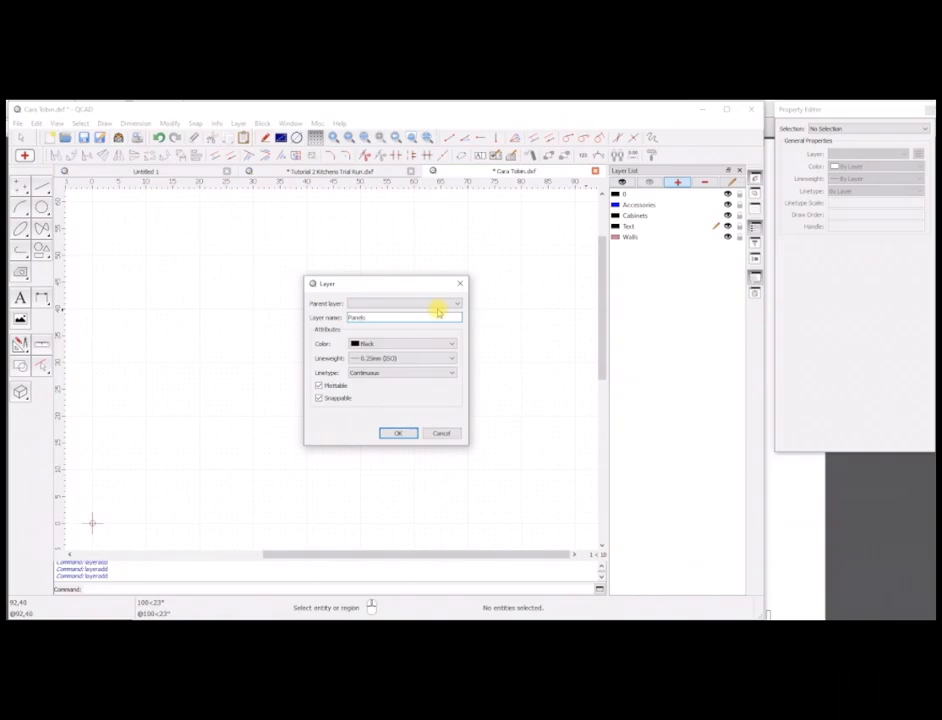
left_click(420, 343)
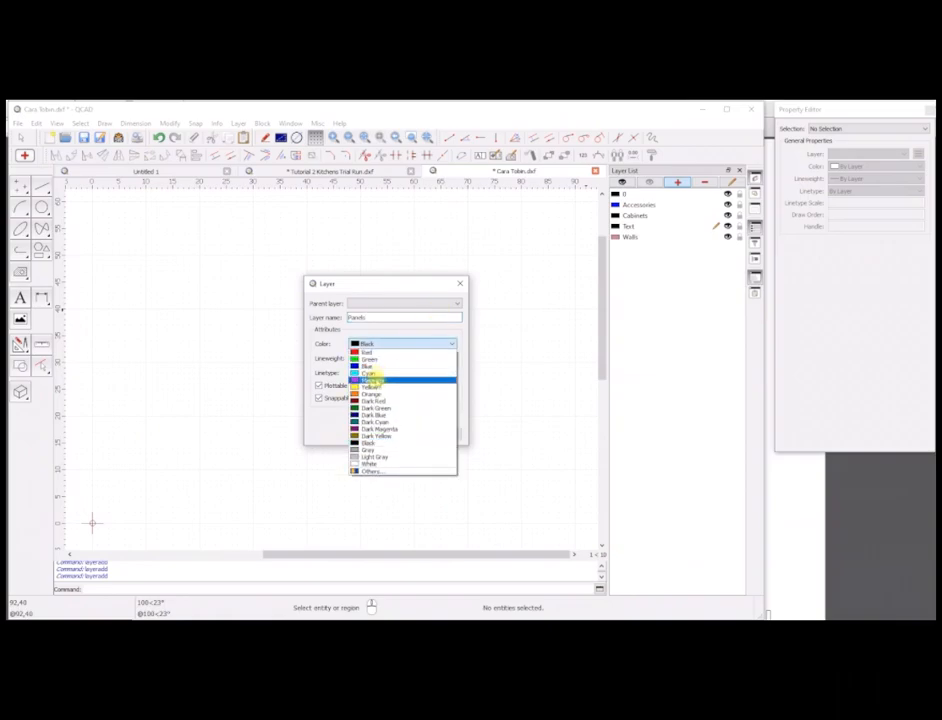
left_click(372, 381)
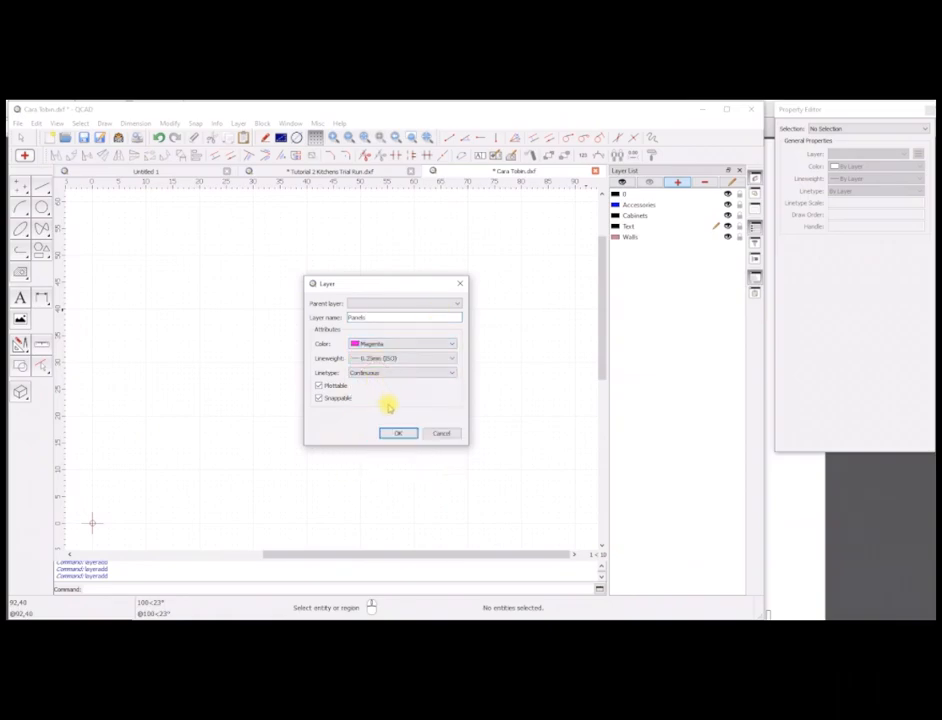
left_click(397, 433)
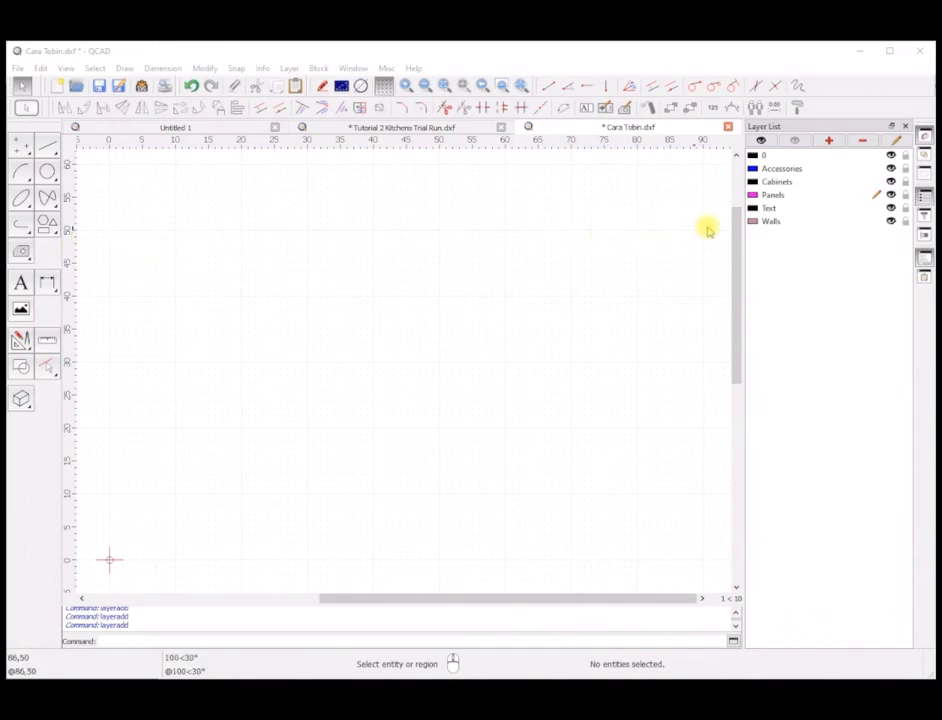
Make Walls the current layer and draw a rectangle 3594 wide and 120 high, centred at about 15,50 near the origin
left_click(775, 222)
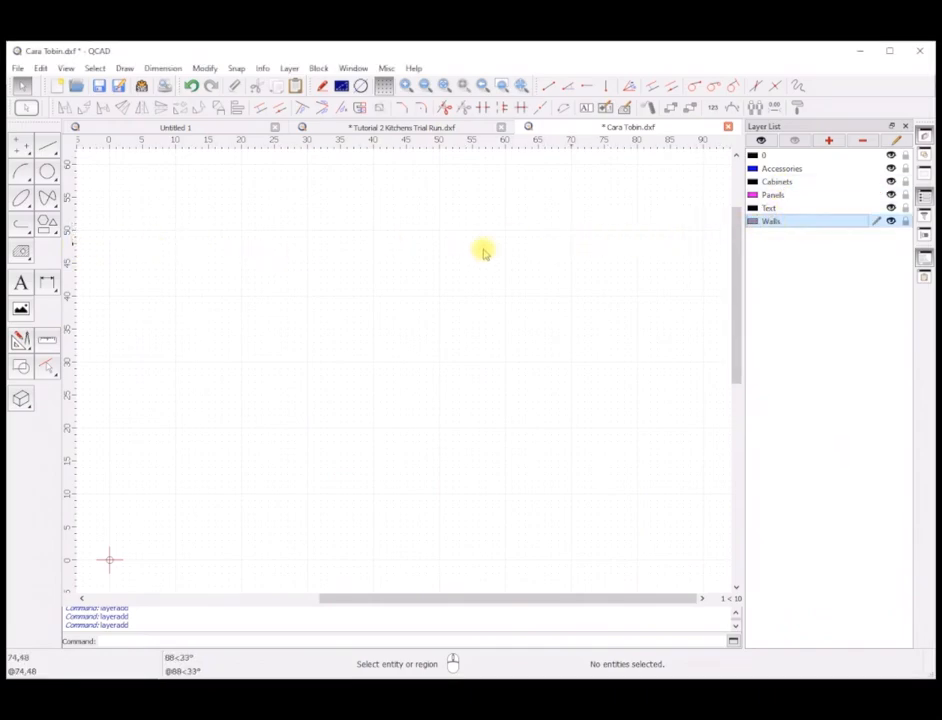
left_click(47, 229)
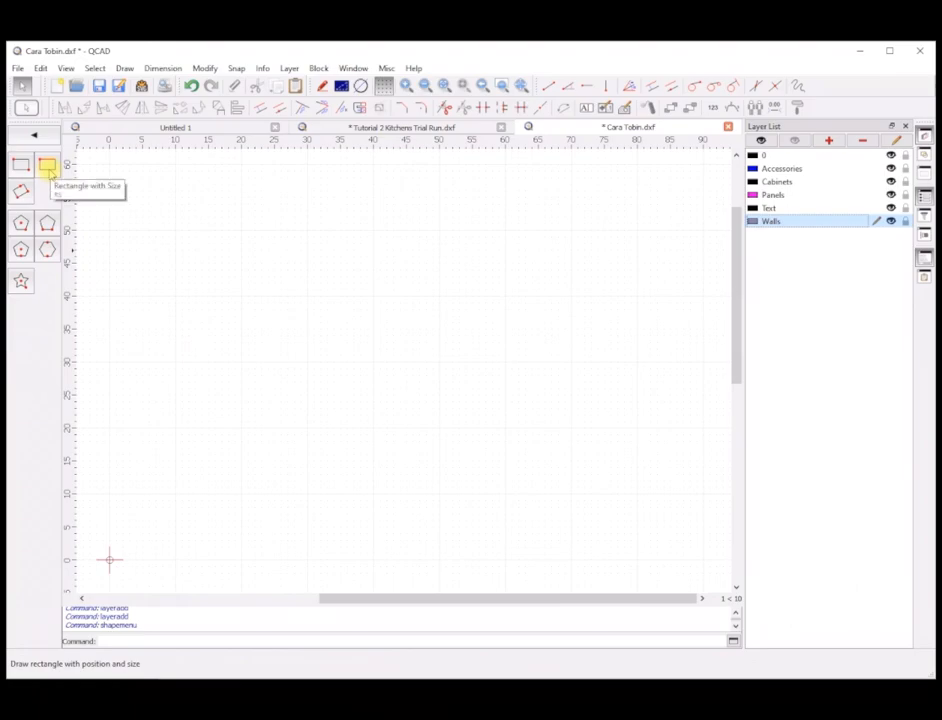
left_click(47, 167)
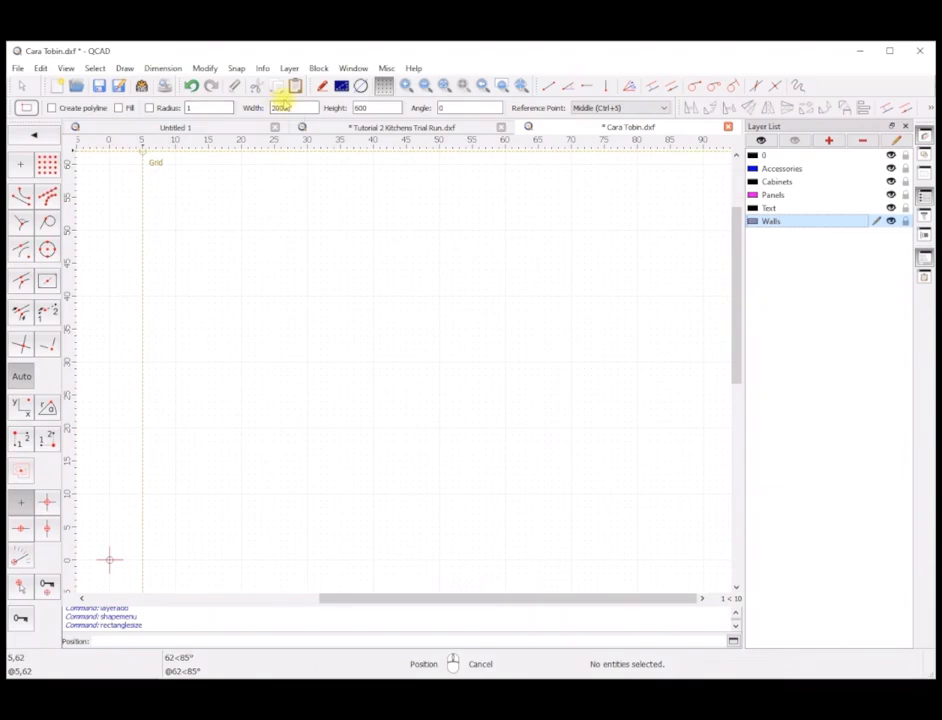
left_click_drag(286, 107, 259, 108)
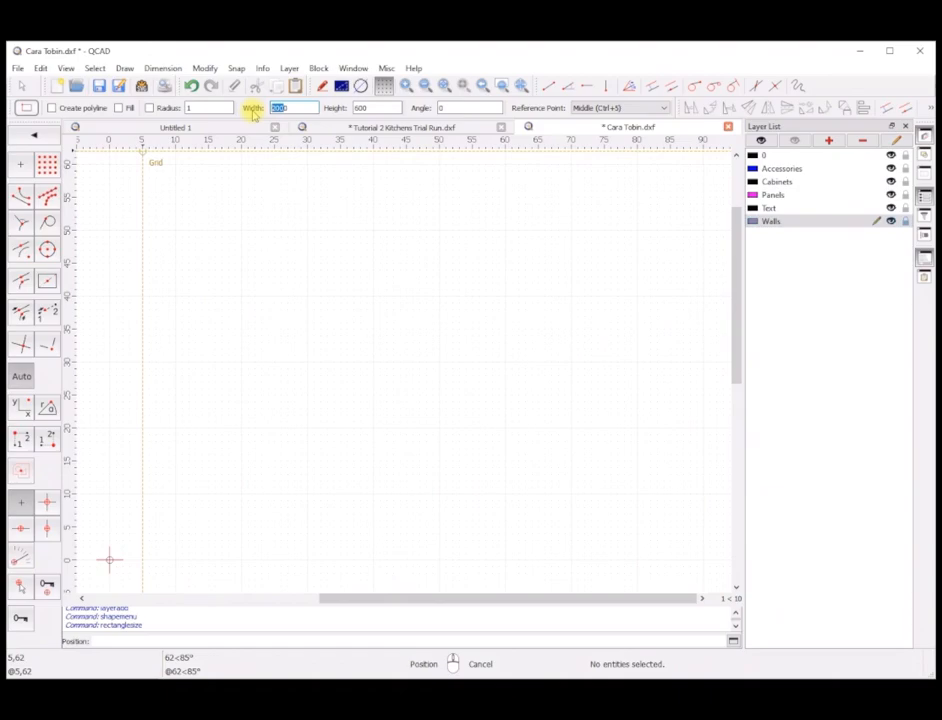
key("BackSpace")
type("3594")
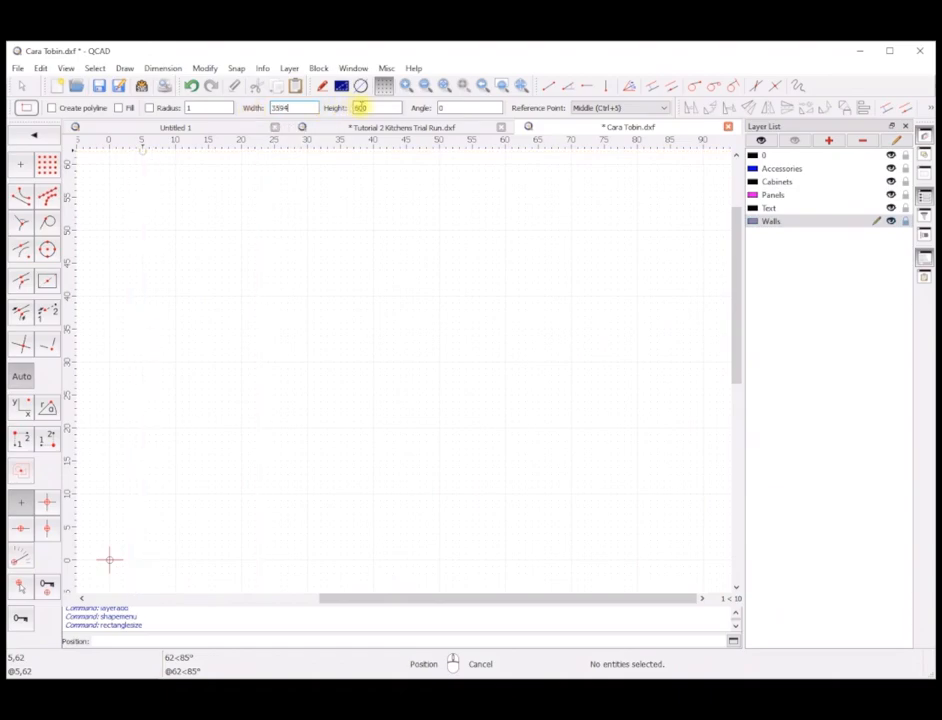
left_click_drag(371, 107, 348, 113)
type("120")
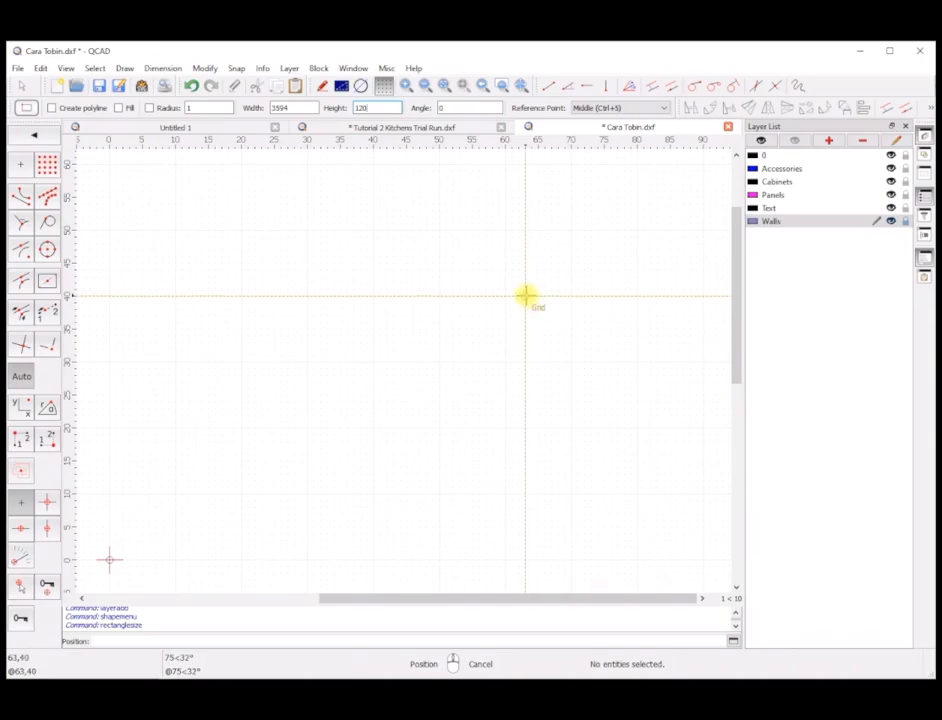
left_click(207, 228)
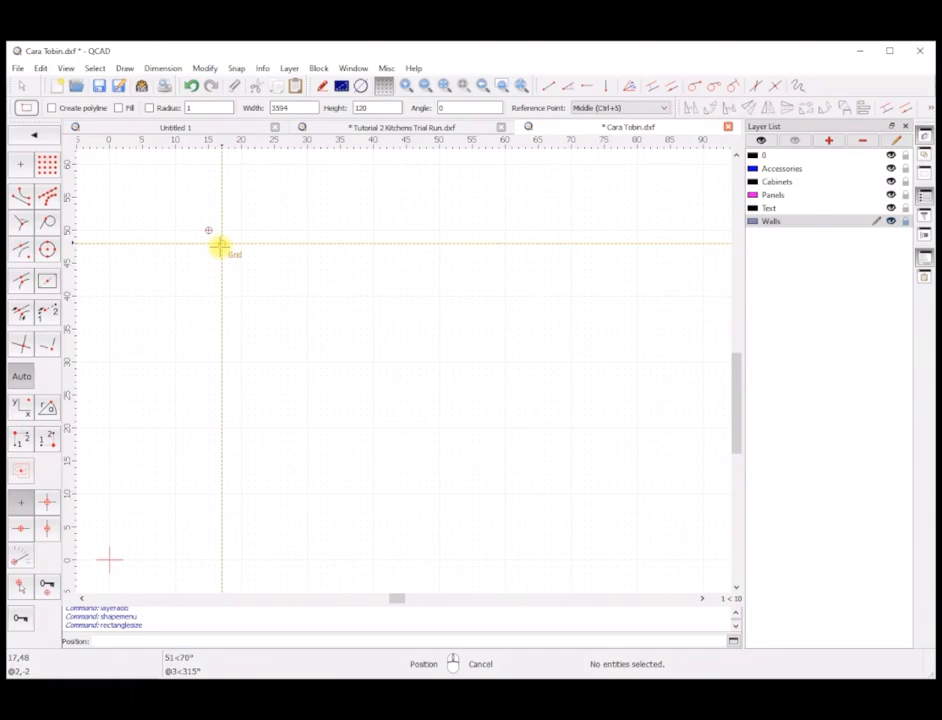
scroll(252, 248, "down", 6)
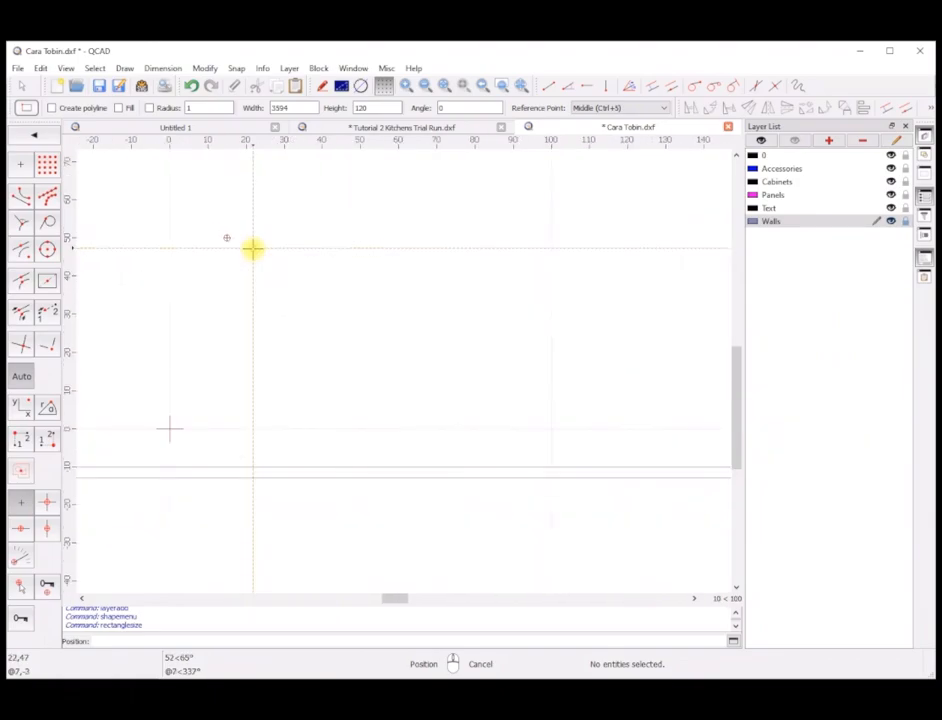
scroll(257, 250, "down", 8)
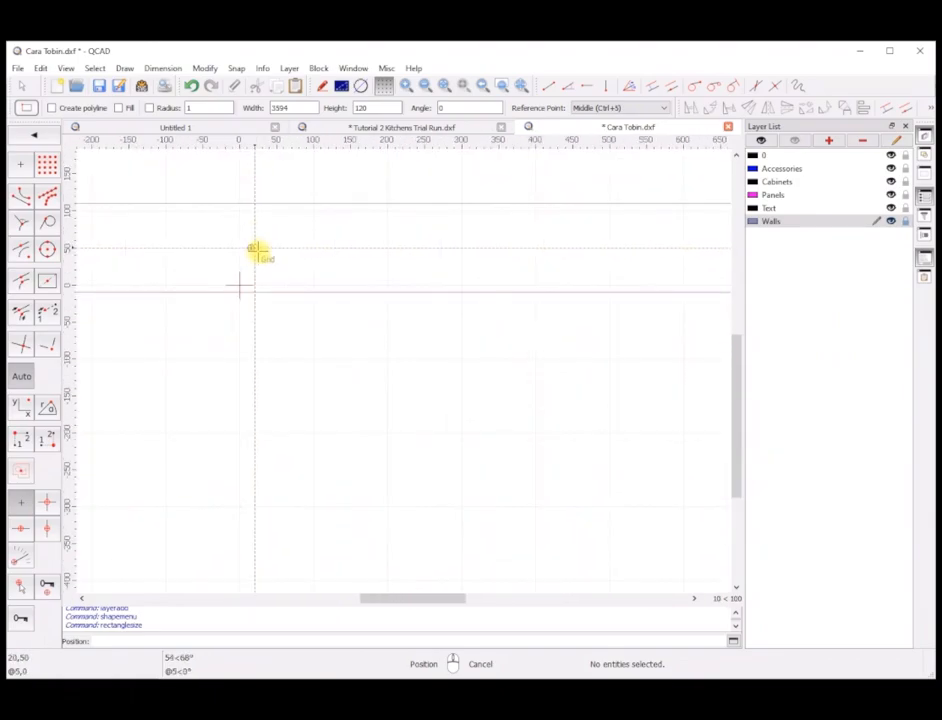
scroll(257, 252, "down", 4)
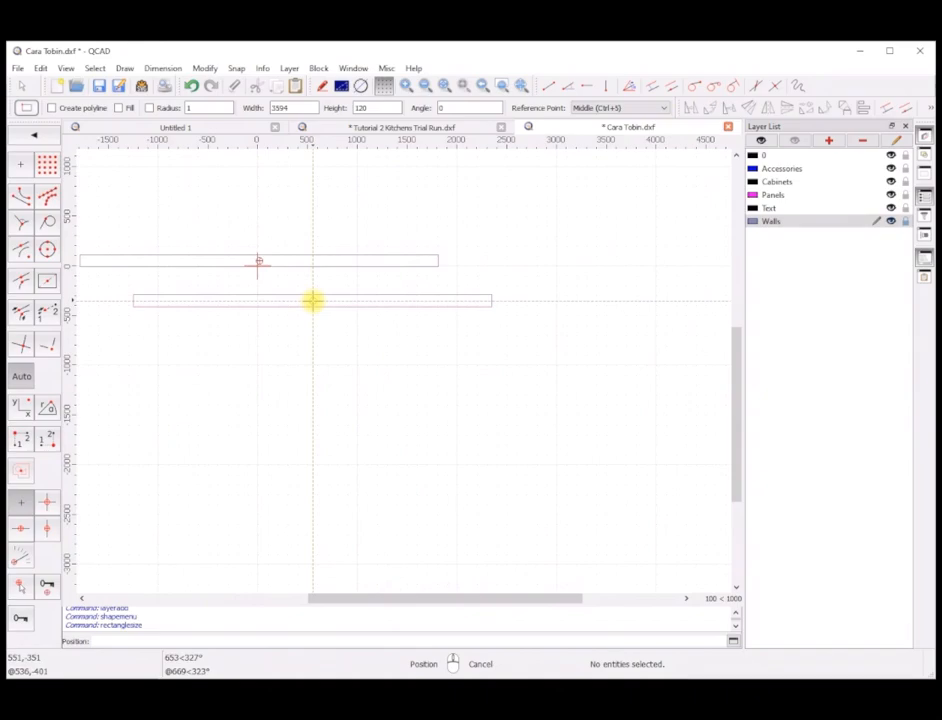
right_click(395, 305)
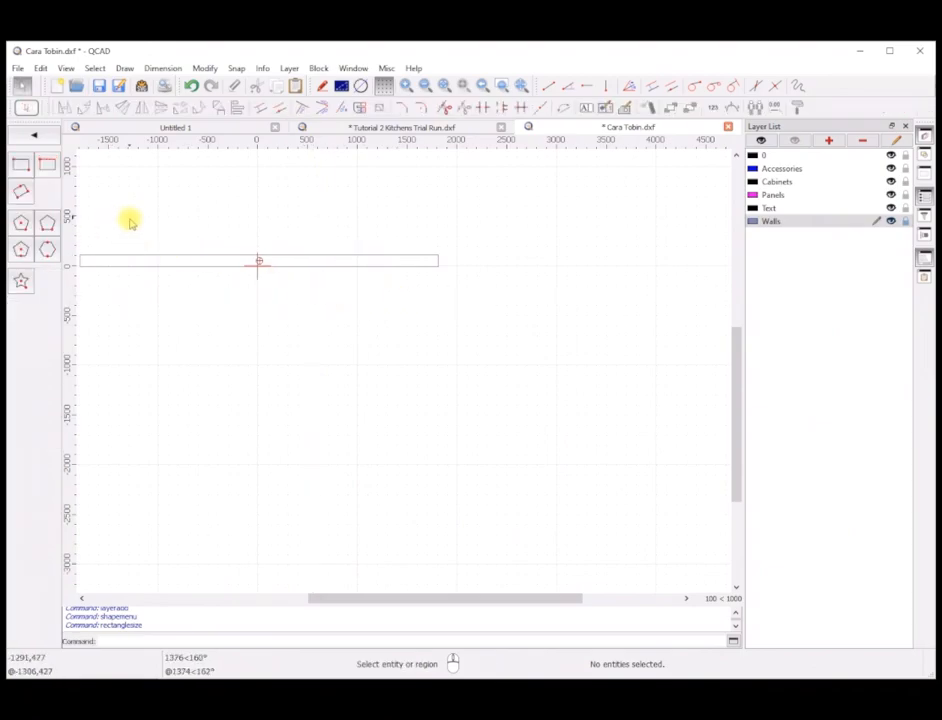
Draw a rectangle 120 wide and 920 high, its top-left reference point on the top-right corner of the horizontal wall
middle_click_drag(145, 217, 189, 212)
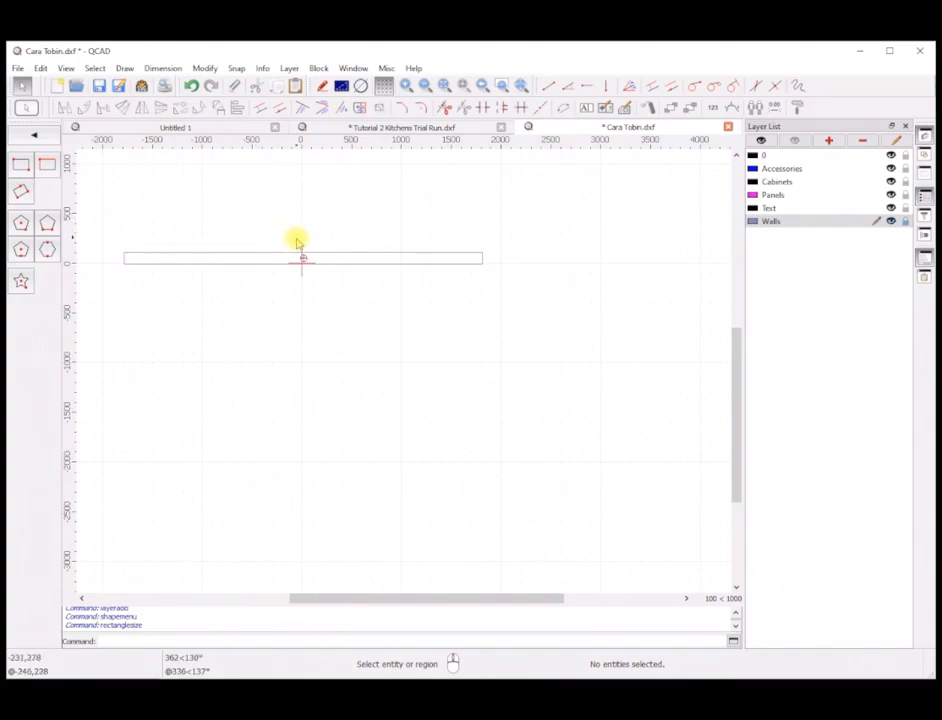
scroll(296, 240, "up", 1)
scroll(287, 233, "down", 1)
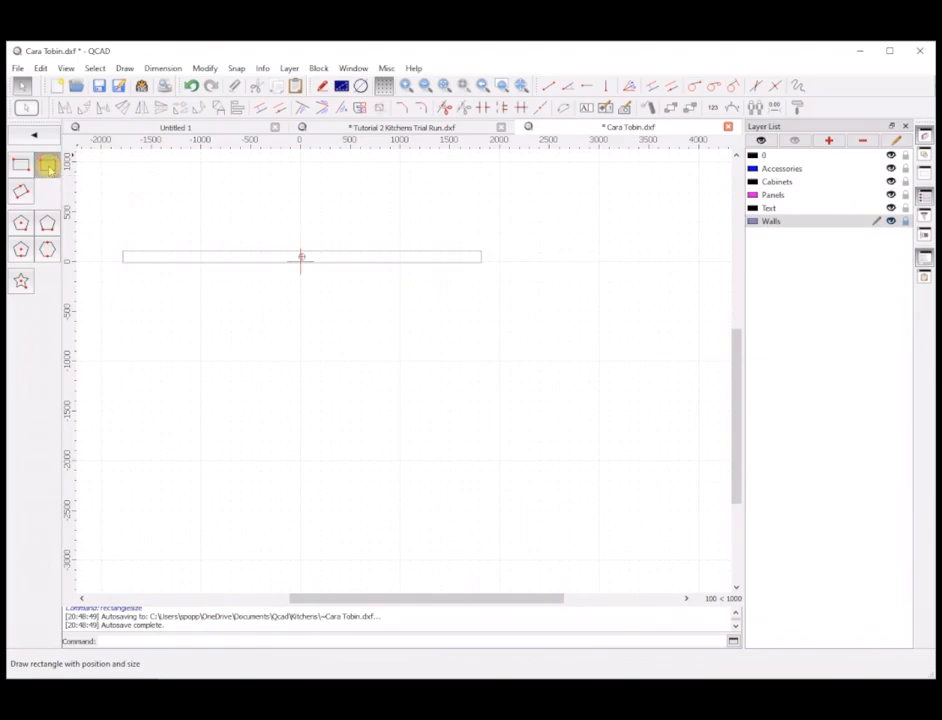
left_click(47, 166)
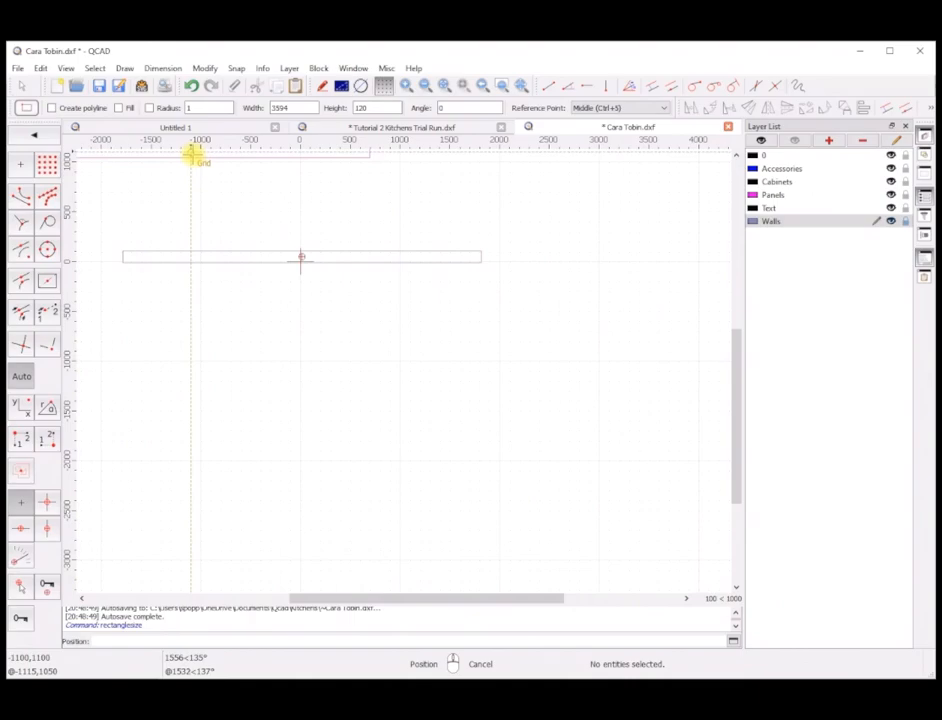
double_click(285, 108)
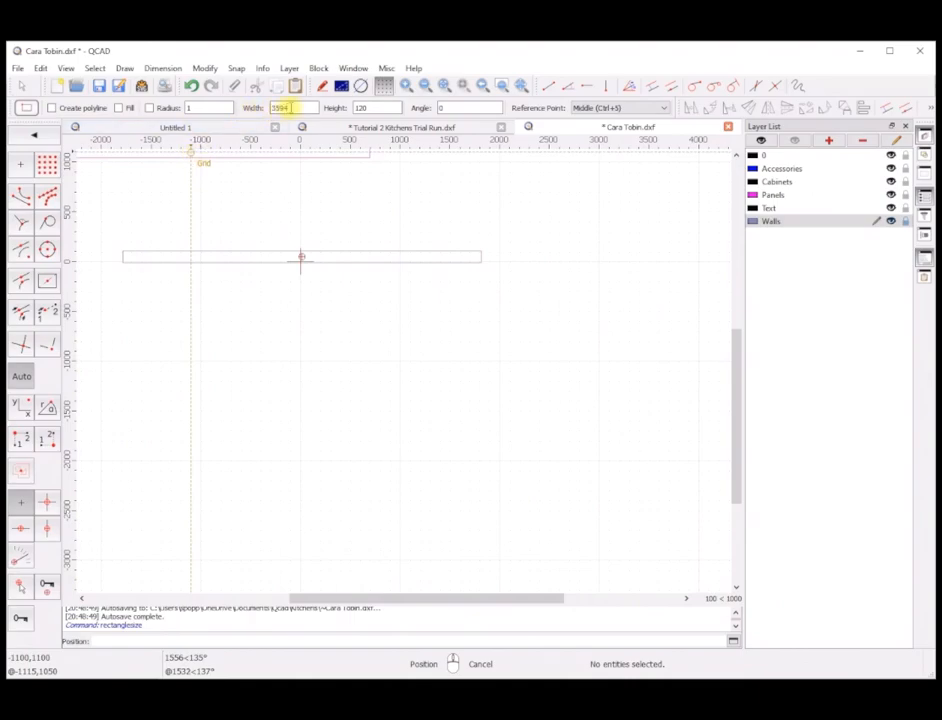
type("120")
double_click(441, 107)
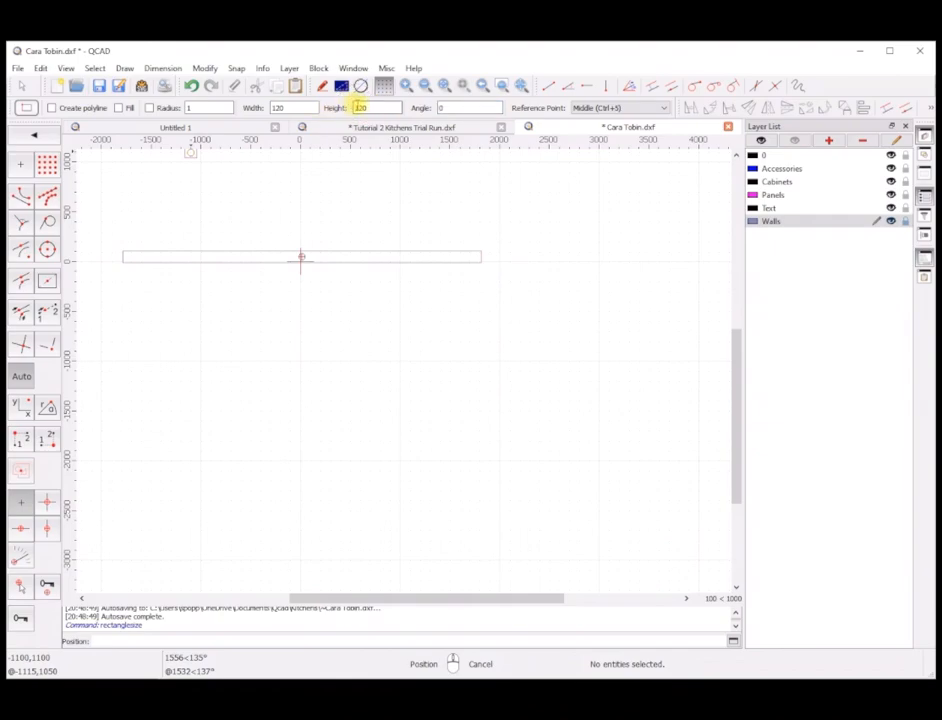
type("9")
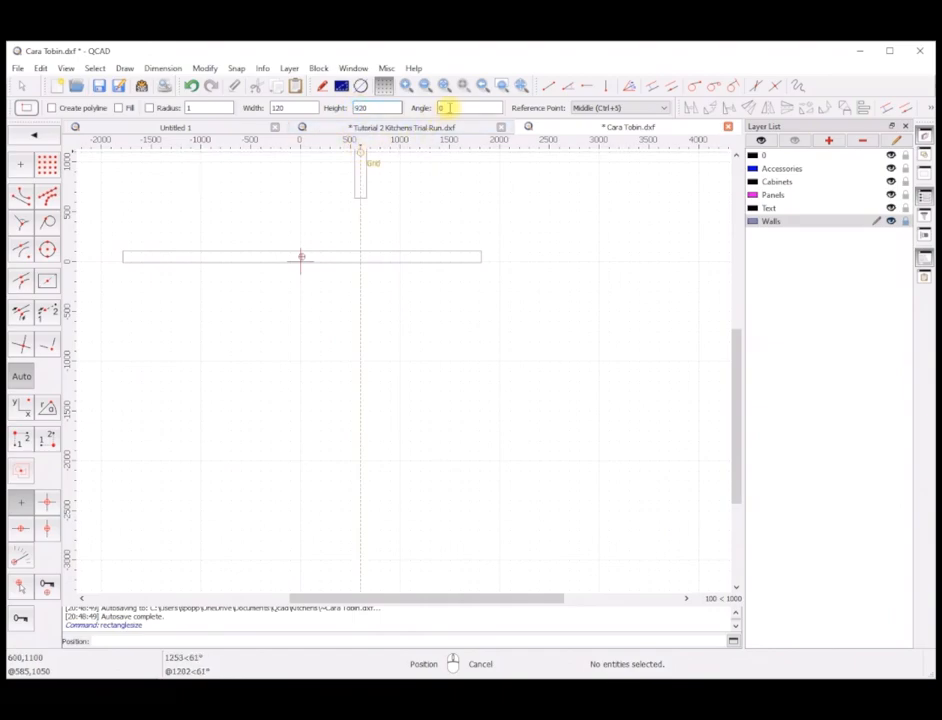
left_click(580, 107)
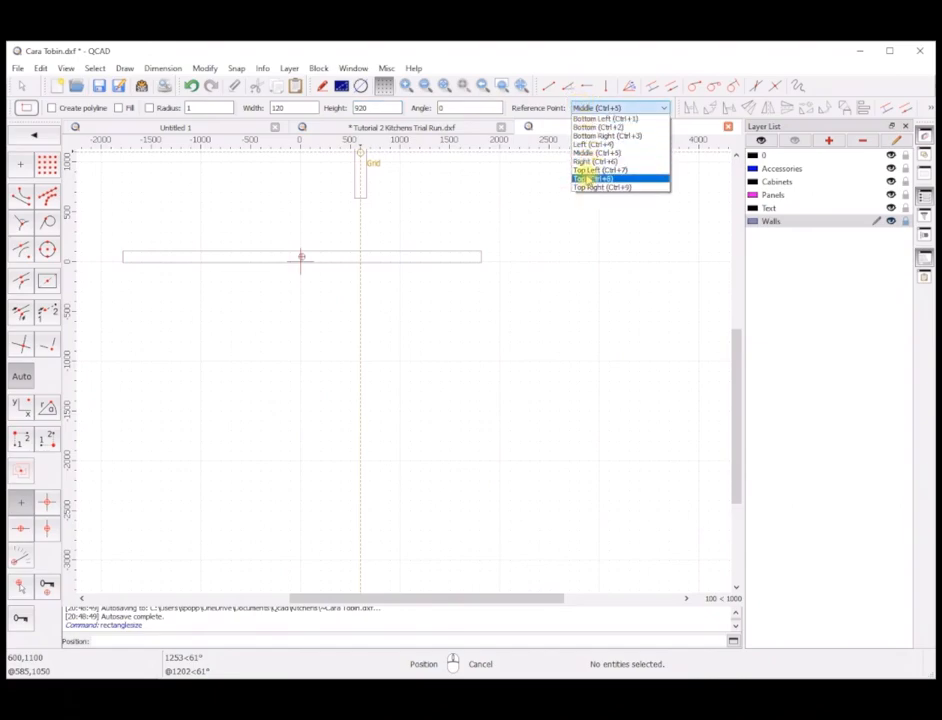
left_click(590, 171)
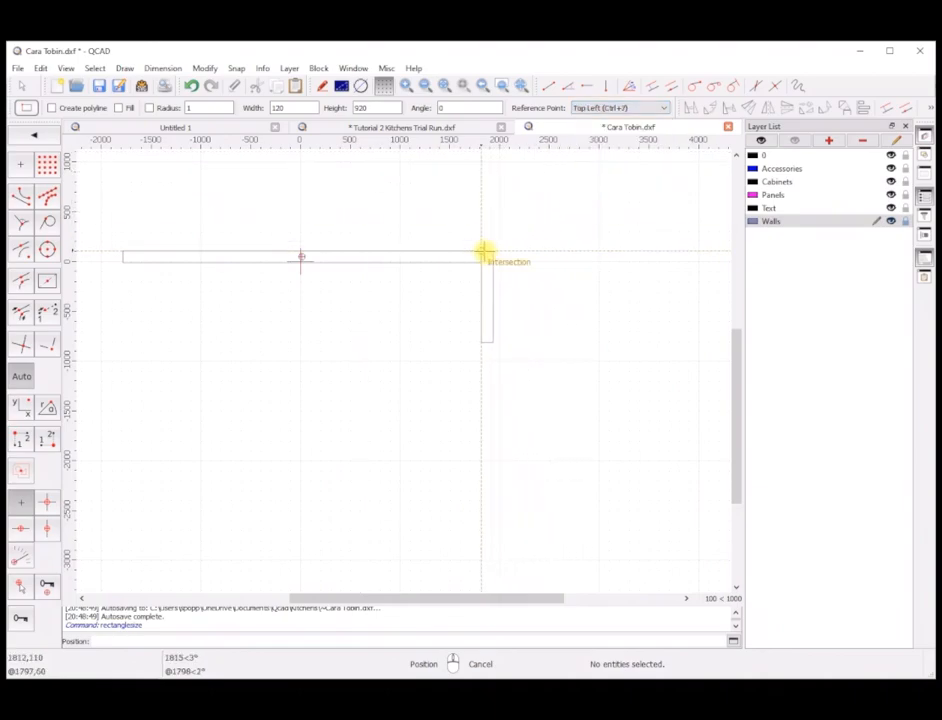
left_click(484, 251)
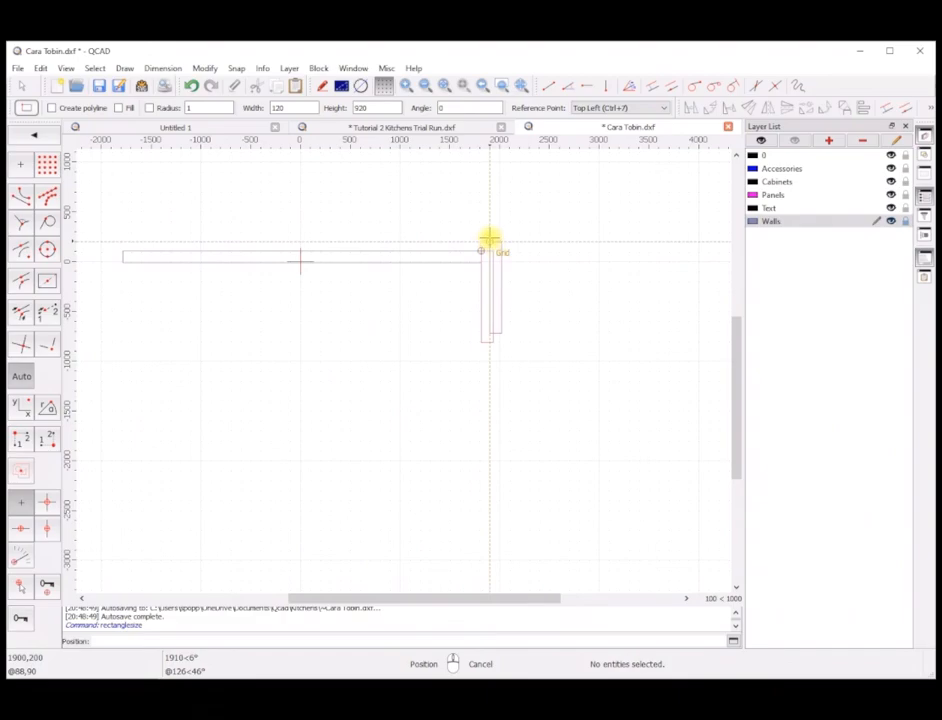
right_click(489, 225)
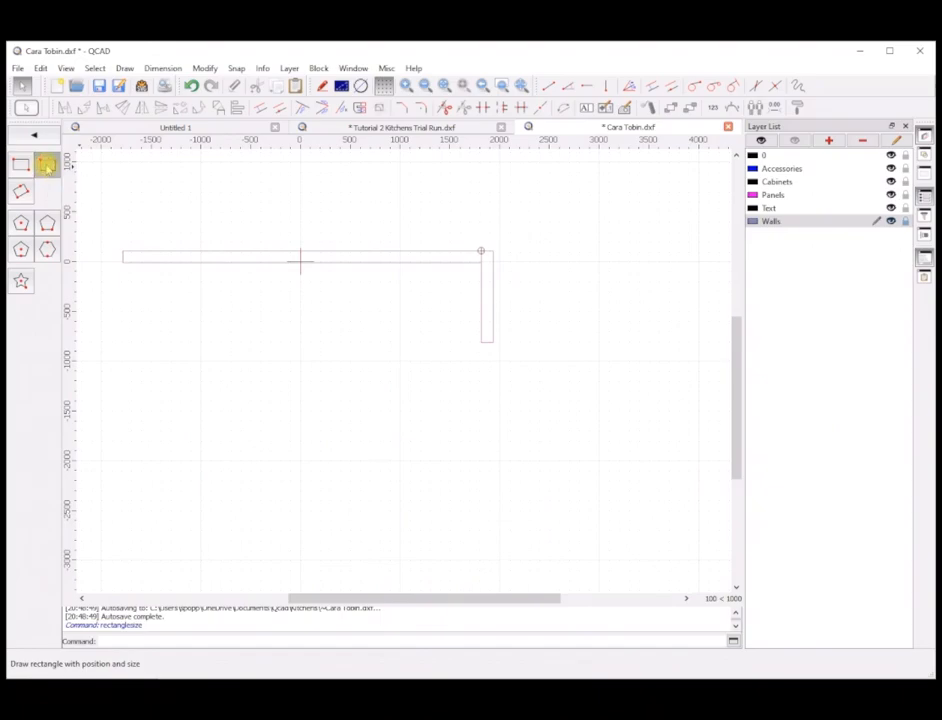
Draw a rectangle 120 wide and 3020 high, its top-right reference point on the top-left corner of the 3594-wide wall
left_click(47, 166)
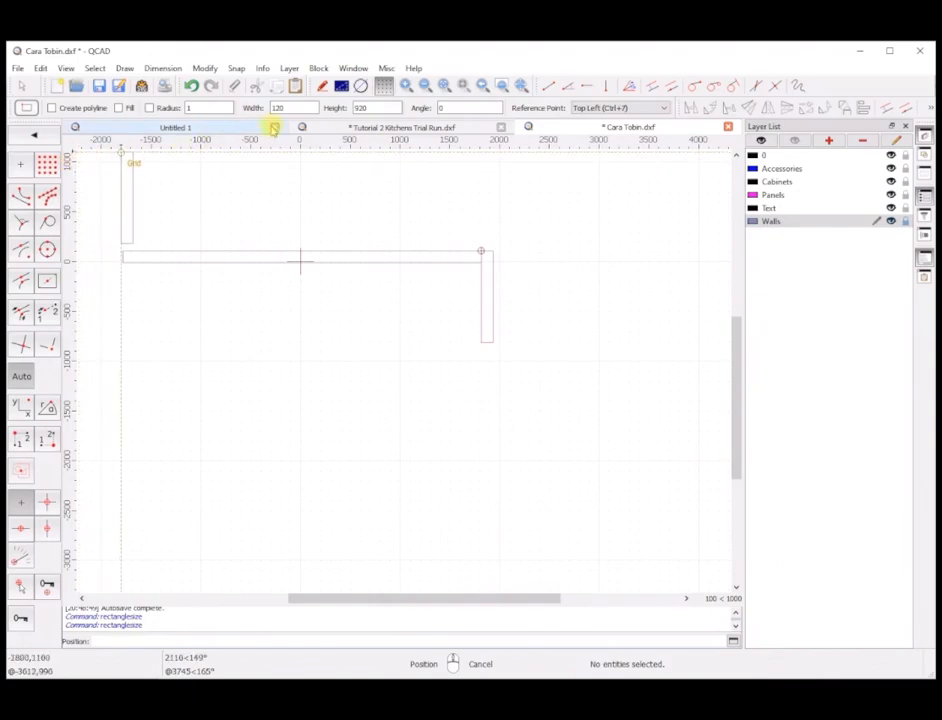
left_click(356, 108)
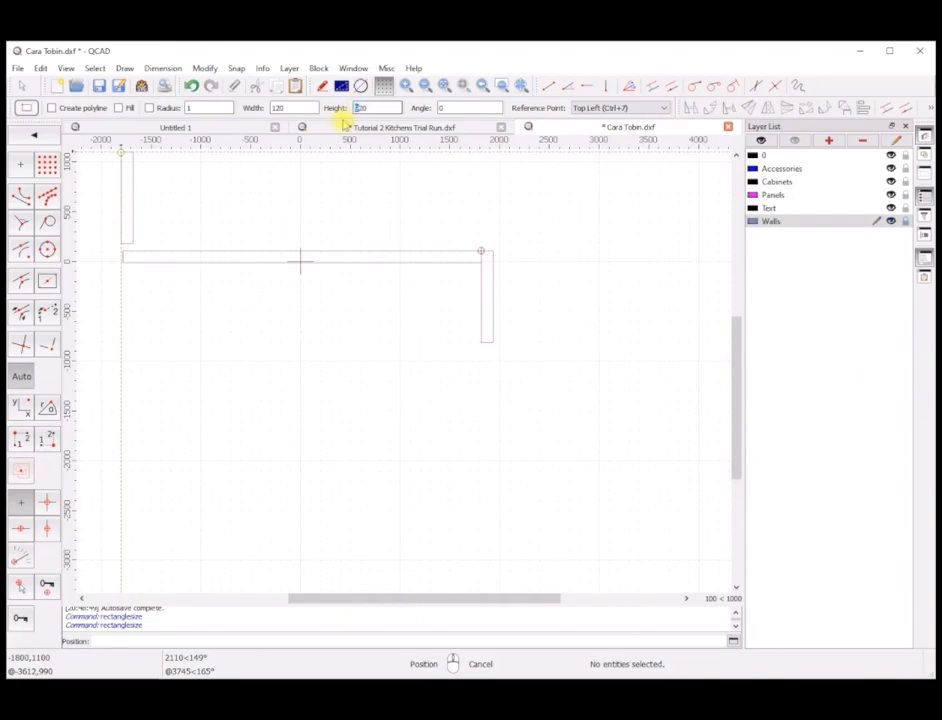
type("30")
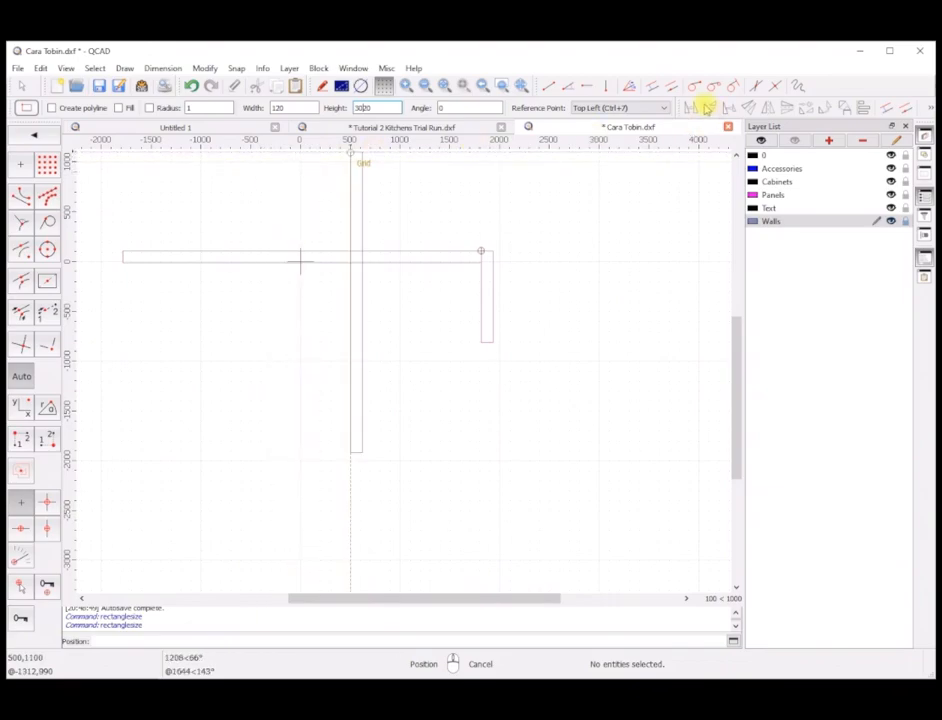
left_click(665, 107)
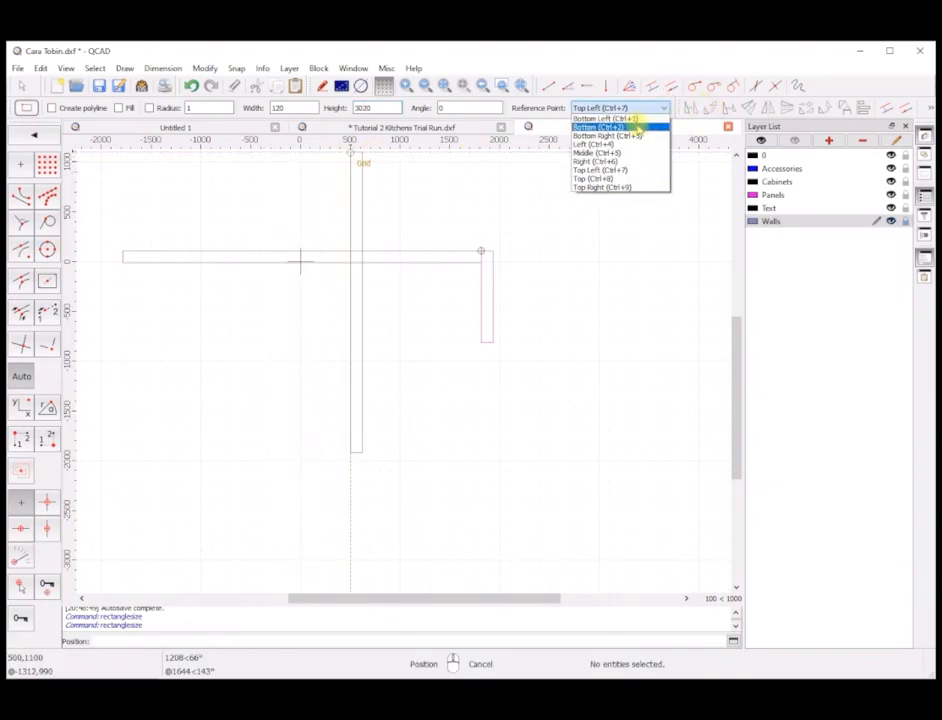
left_click(601, 188)
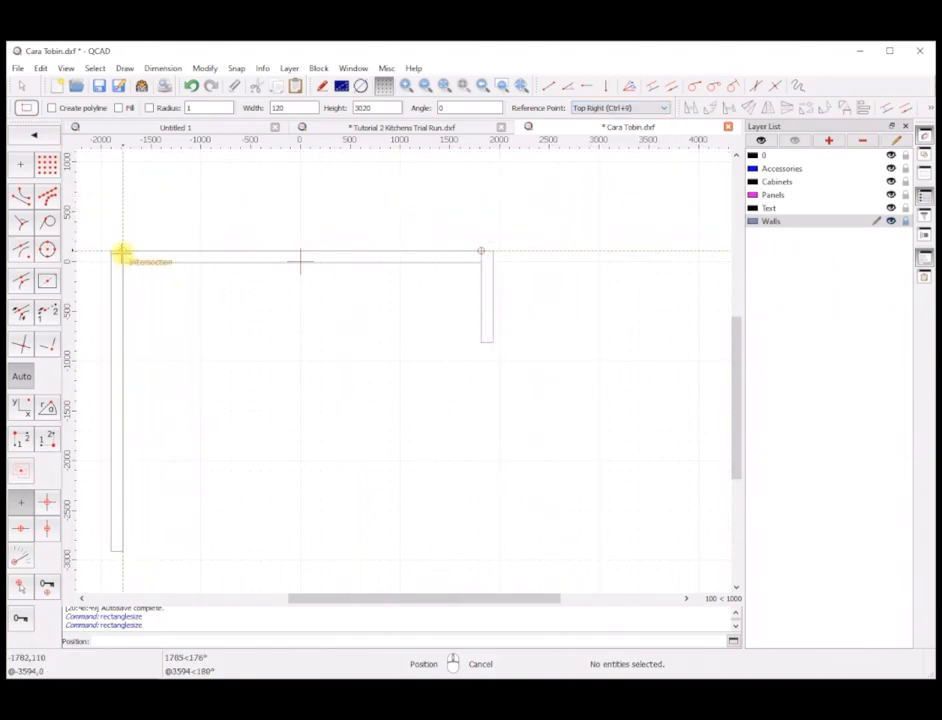
left_click(121, 251)
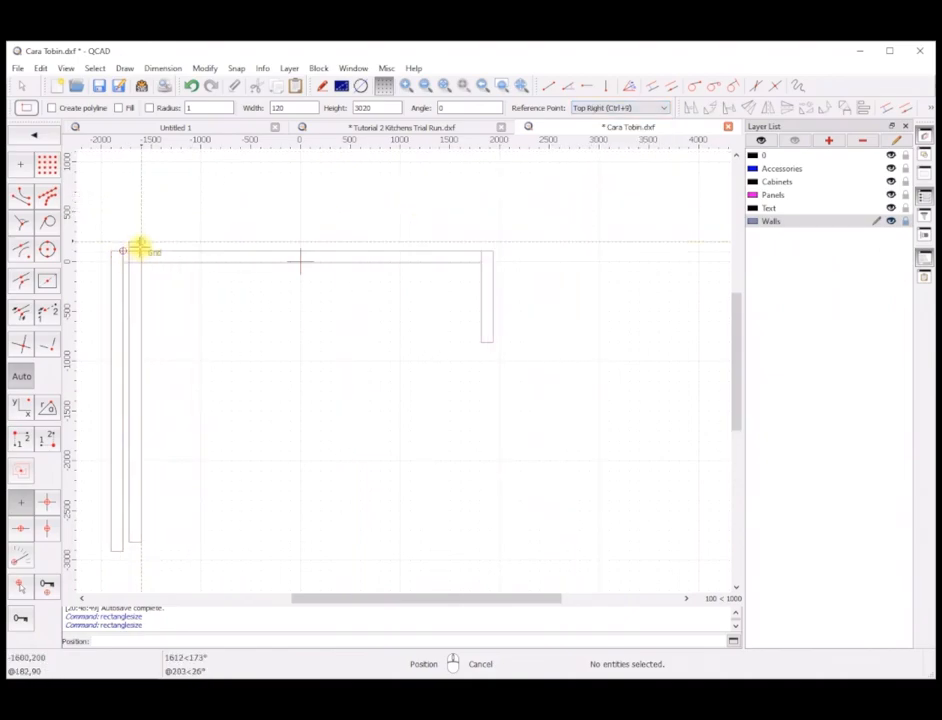
right_click(209, 213)
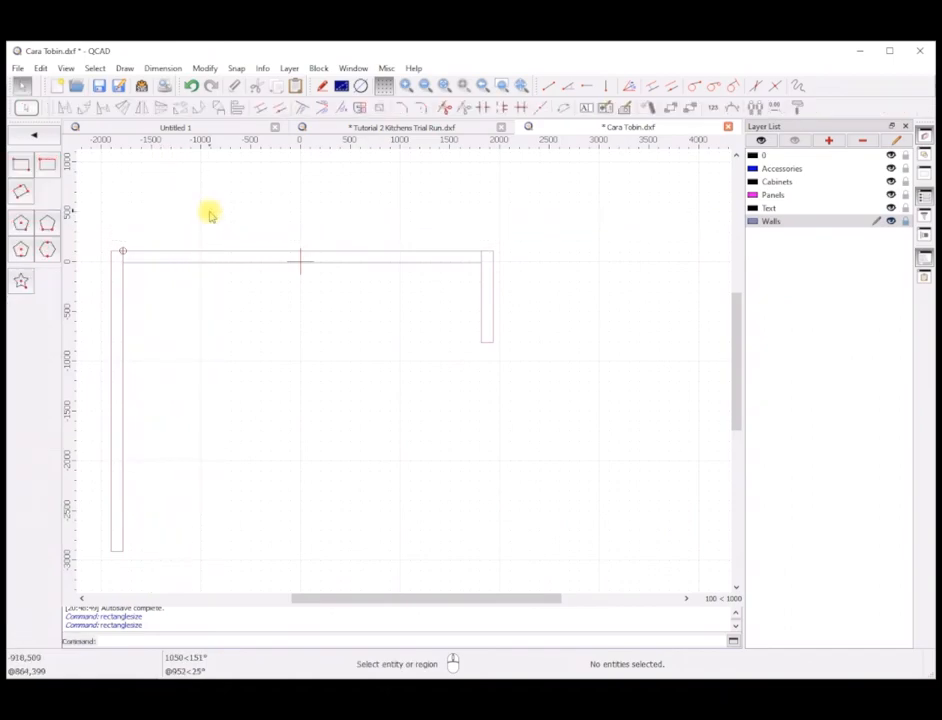
Draw a rectangle 1940 wide and 120 high, its top-left reference point on the bottom-left corner of the 3020-high wall
left_click(47, 166)
double_click(362, 108)
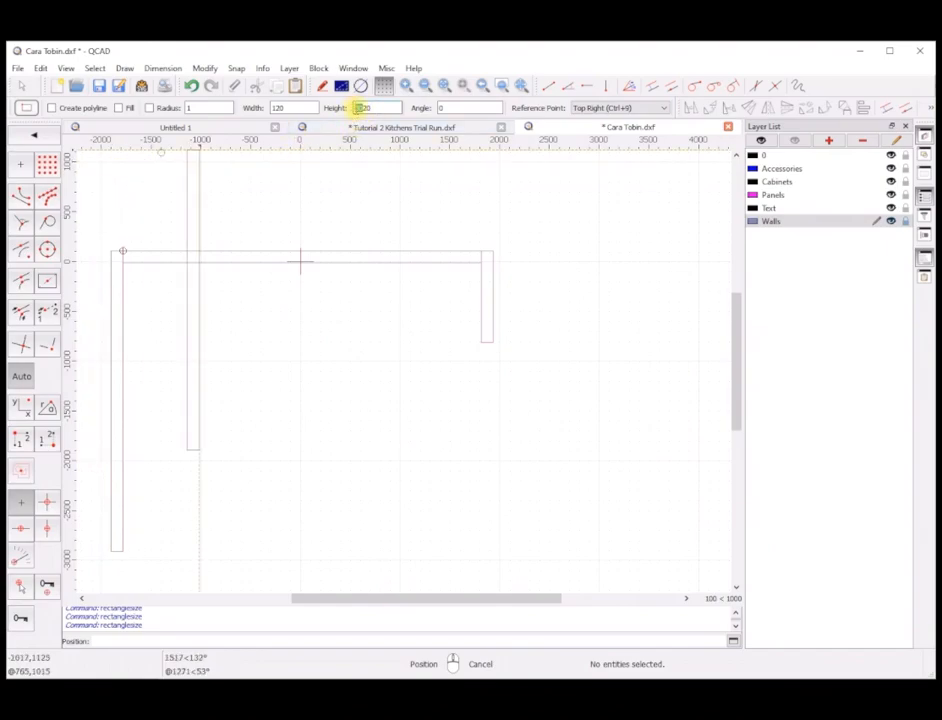
type("120")
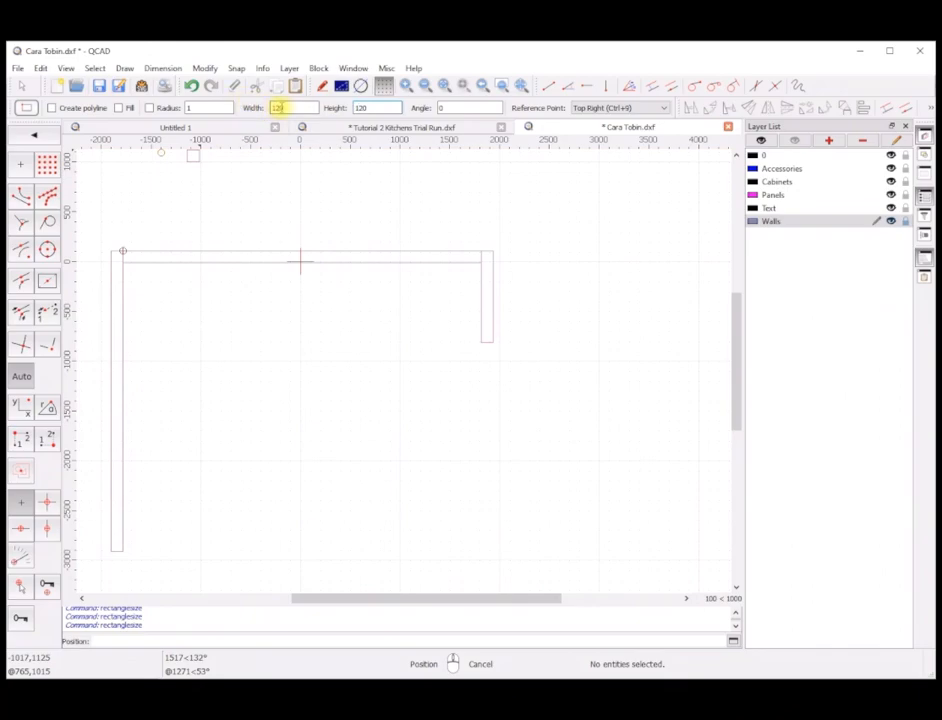
left_click_drag(282, 107, 262, 108)
type("5")
type("940")
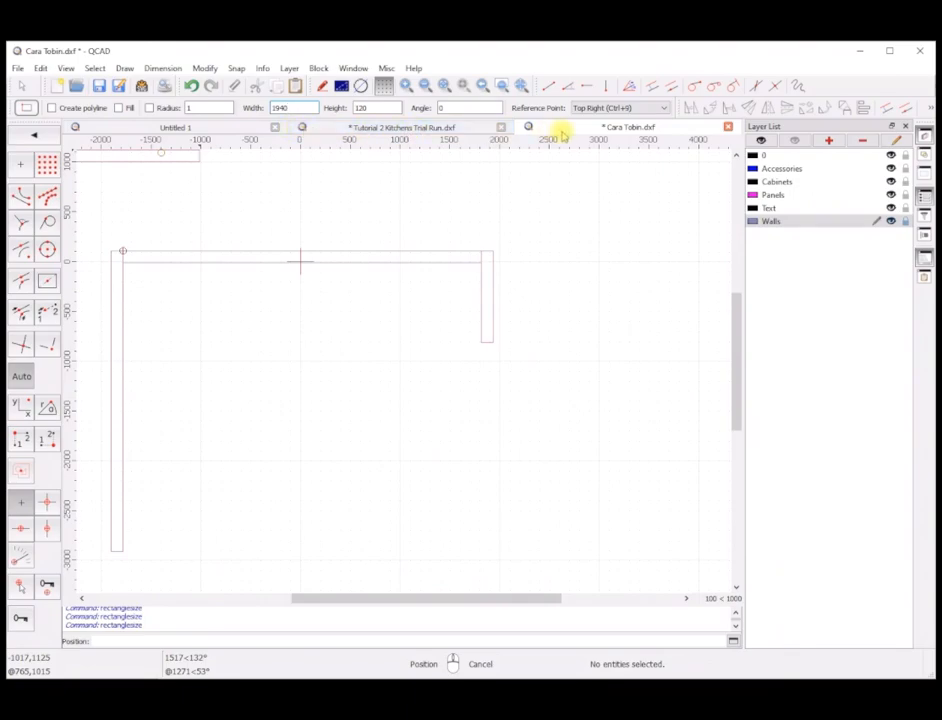
left_click(586, 112)
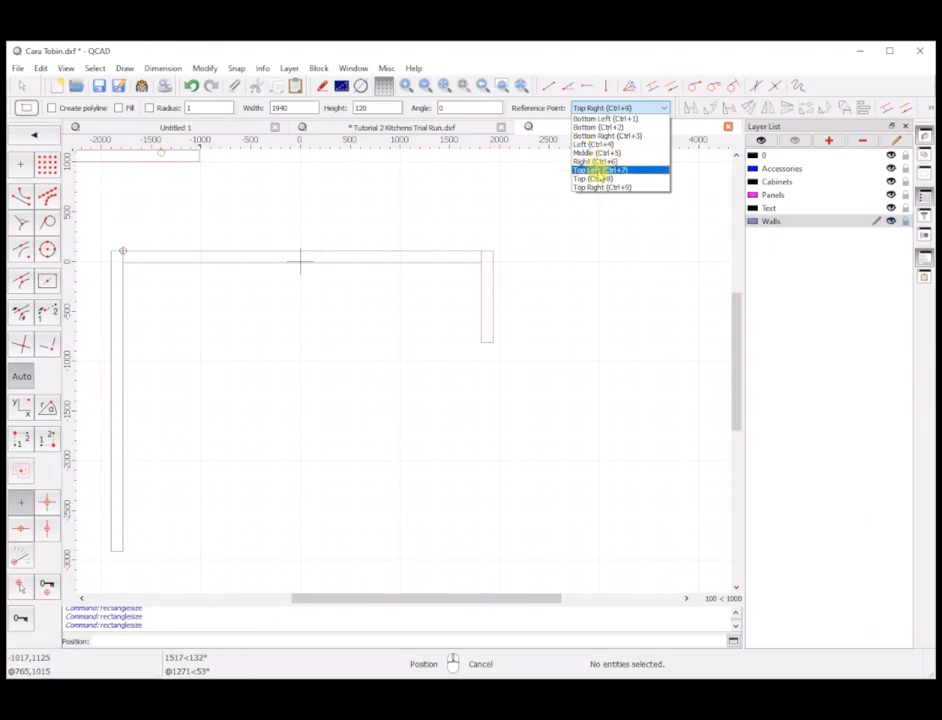
left_click(597, 171)
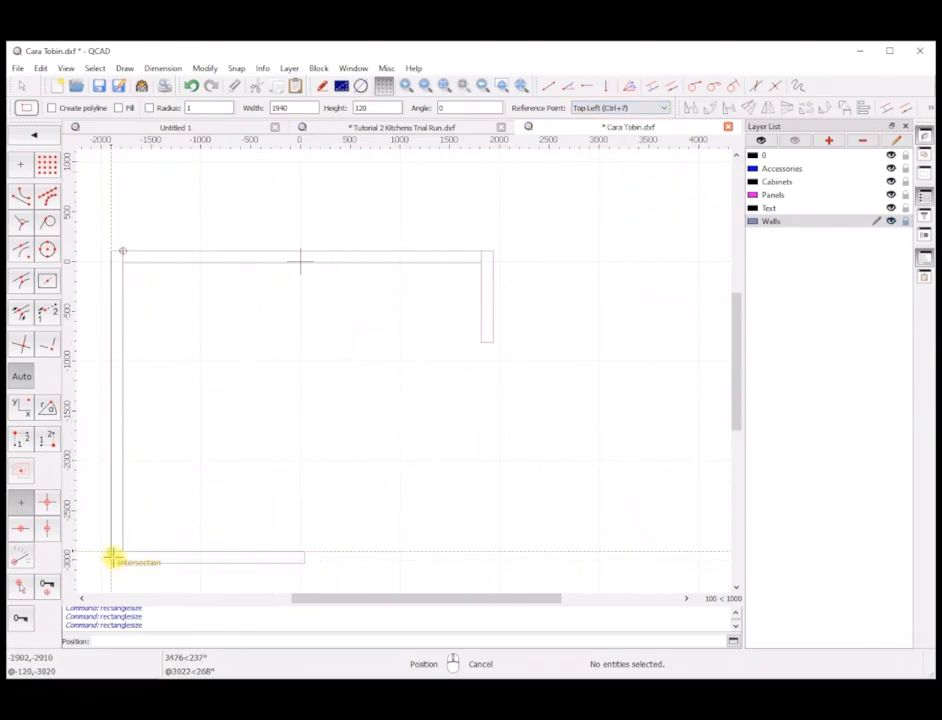
left_click(112, 552)
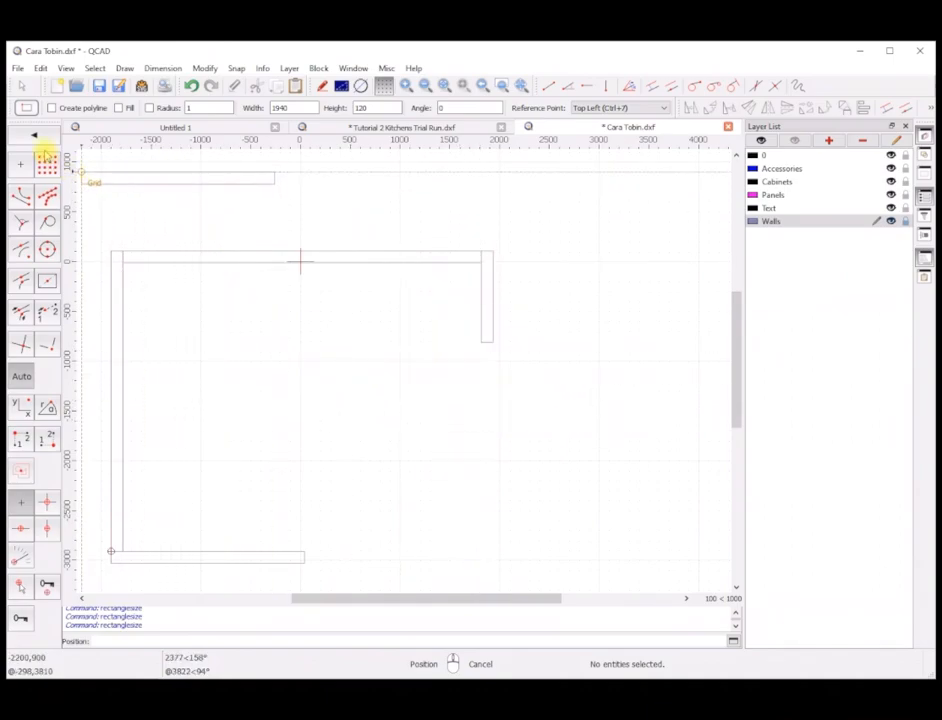
right_click(241, 190)
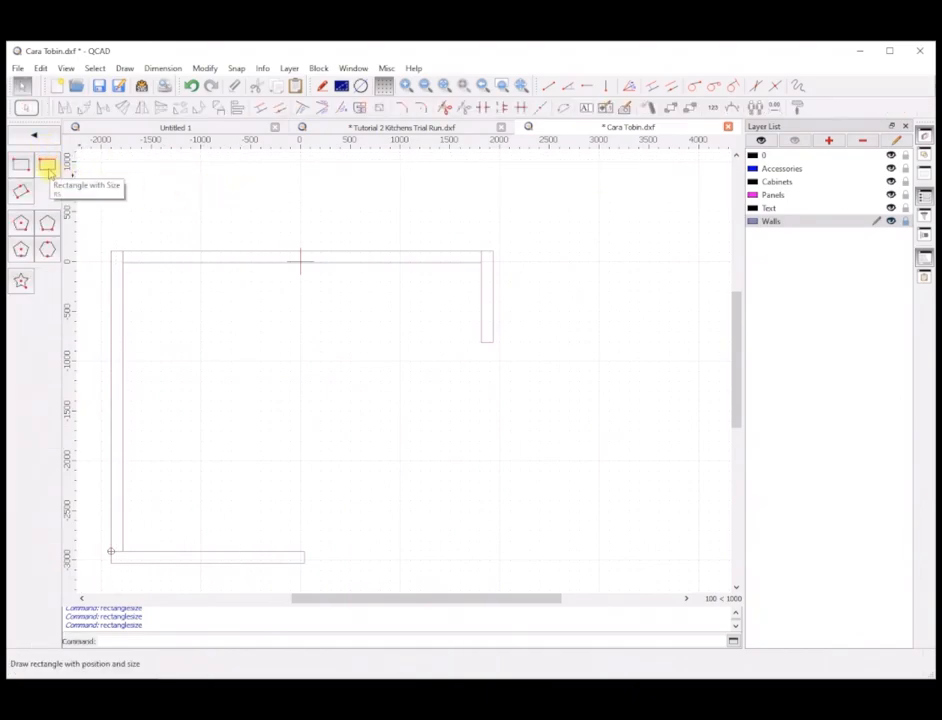
Draw a rectangle 120 wide and 800 high, its bottom-left reference point on the bottom-right corner of the 1940-wide wall
left_click(47, 168)
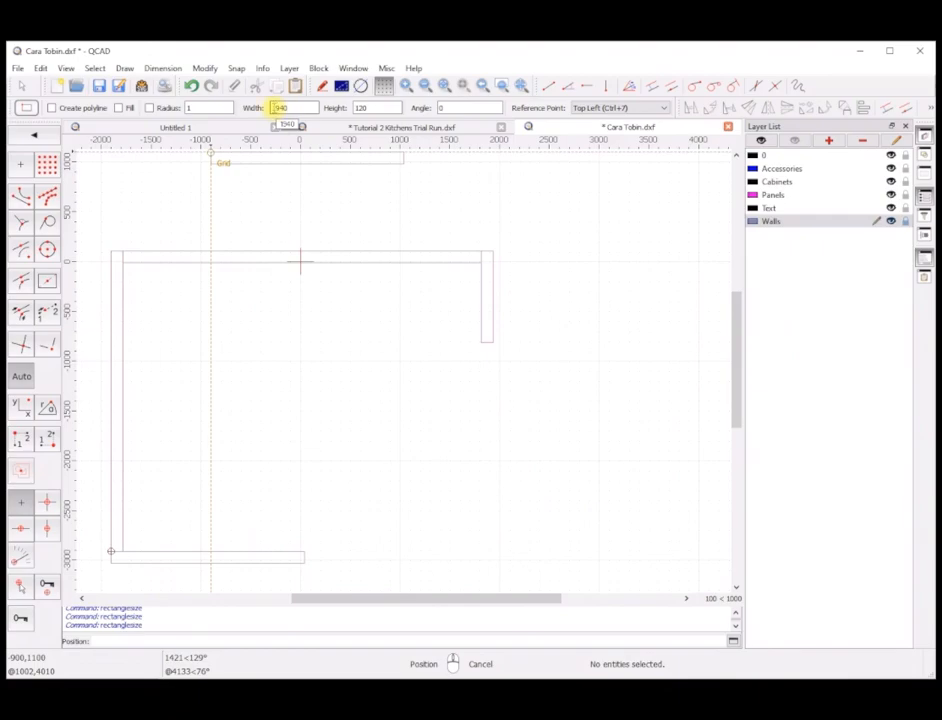
double_click(283, 107)
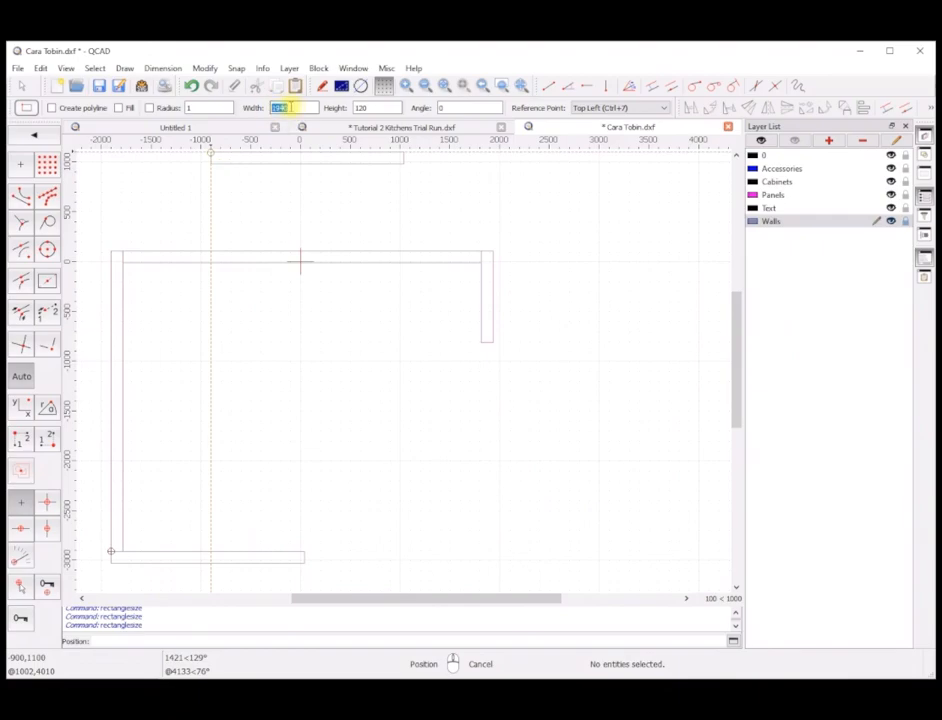
type("129")
double_click(359, 107)
key("BackSpace")
type("0")
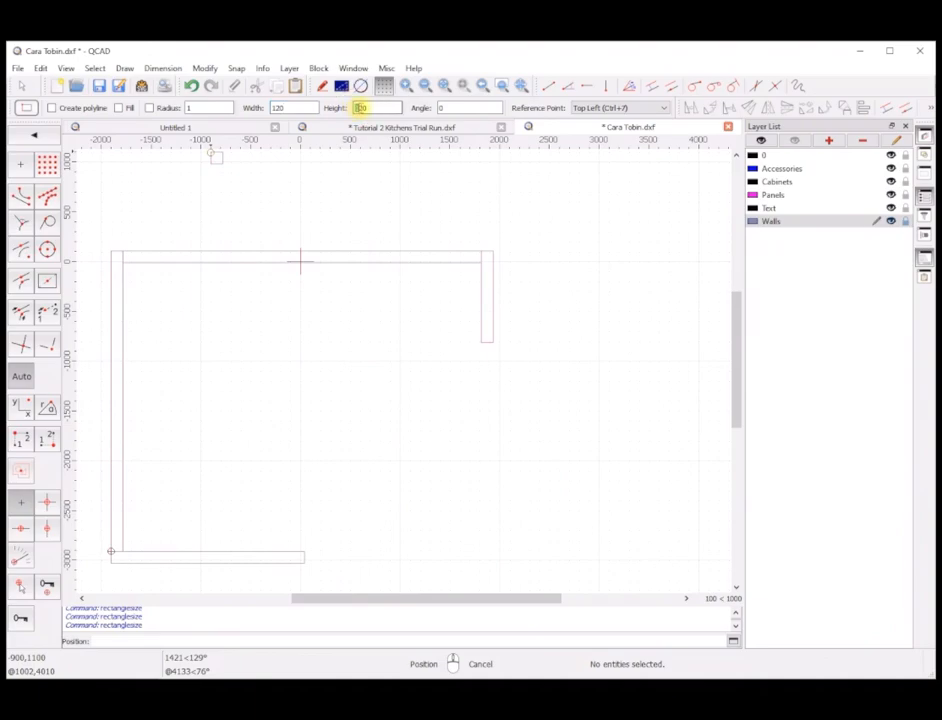
type("800")
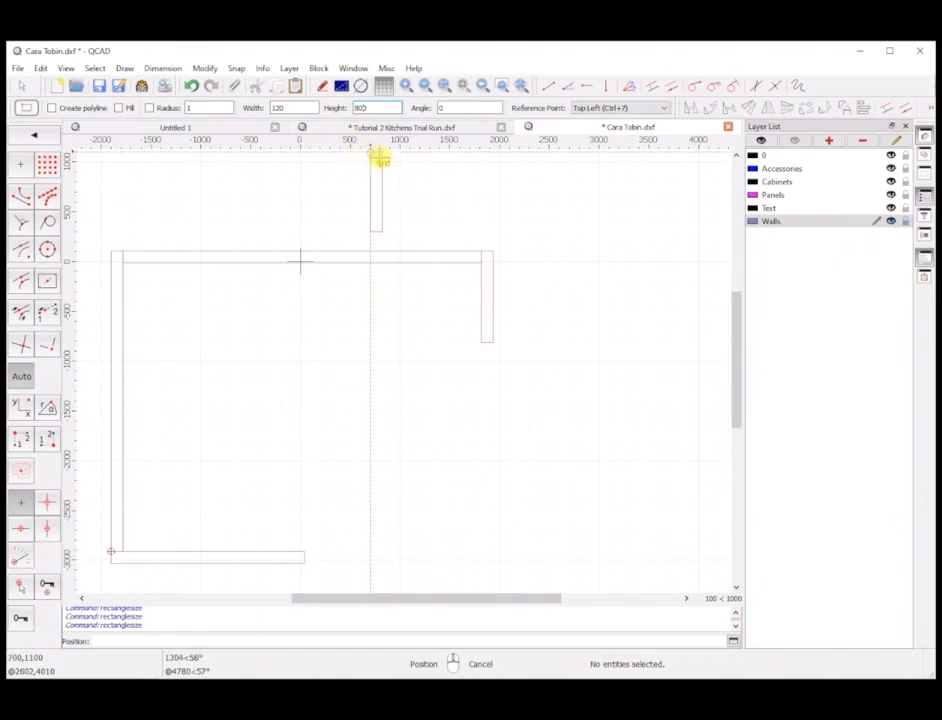
left_click(608, 107)
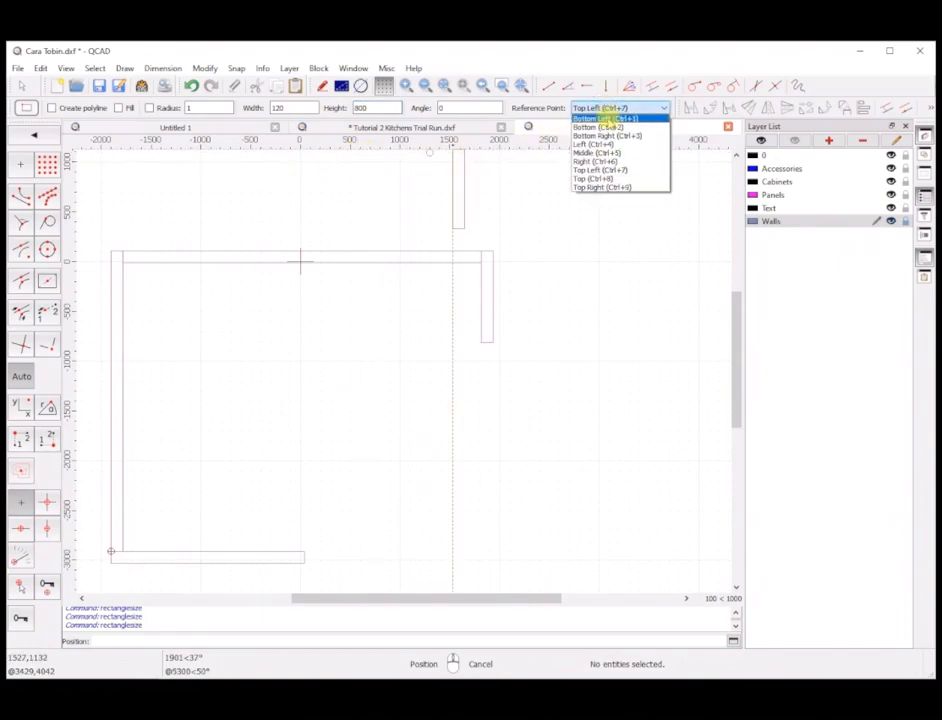
left_click(605, 118)
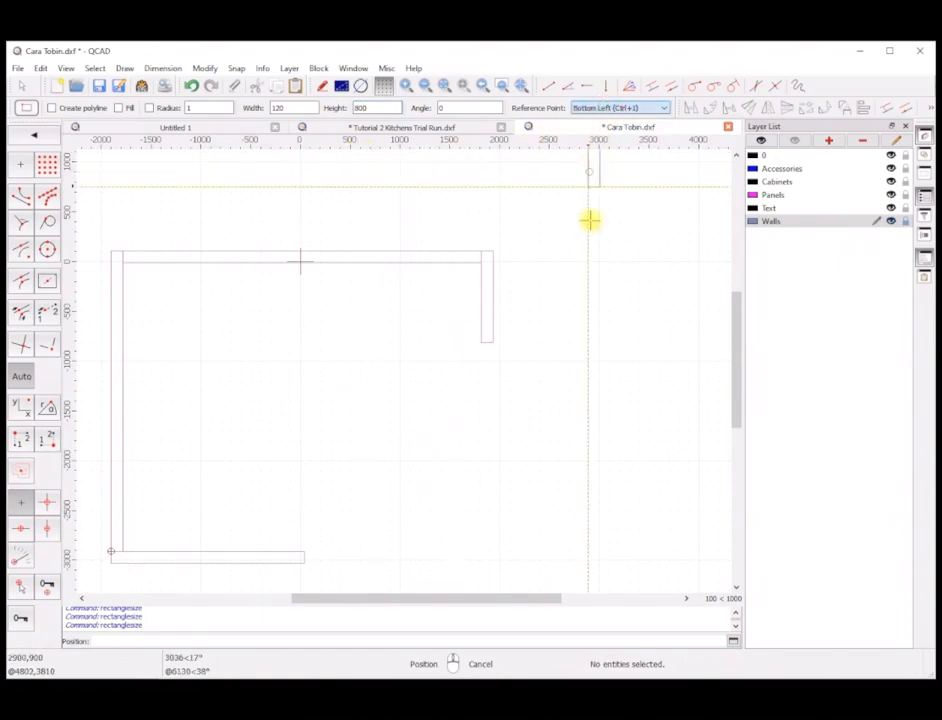
left_click(306, 562)
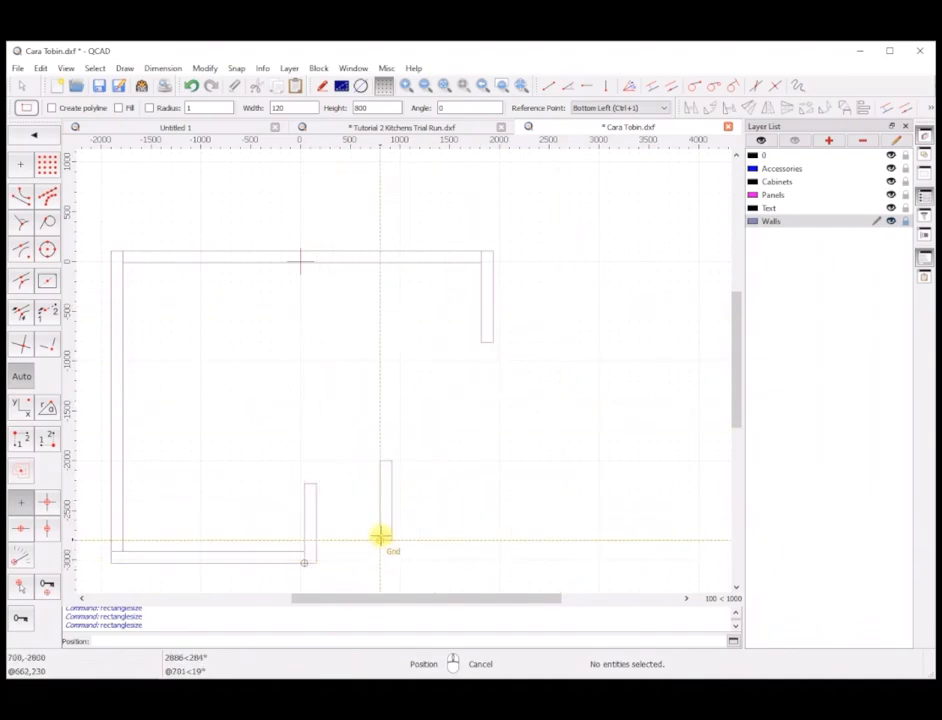
right_click(393, 531)
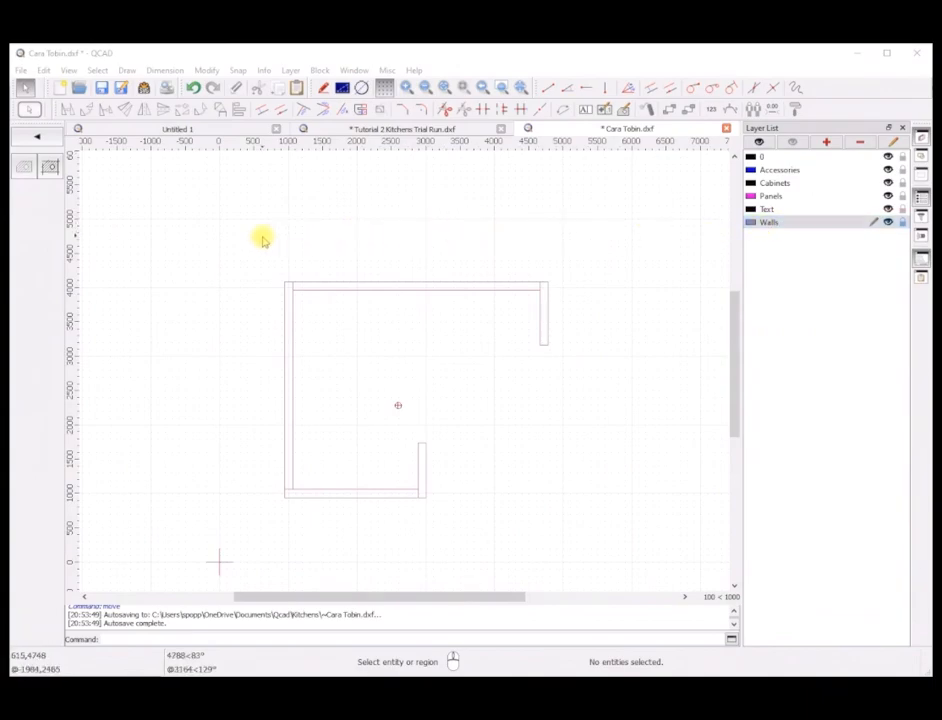
Select all the wall rectangles with a window around the room and start a hatch on them
left_click(37, 137)
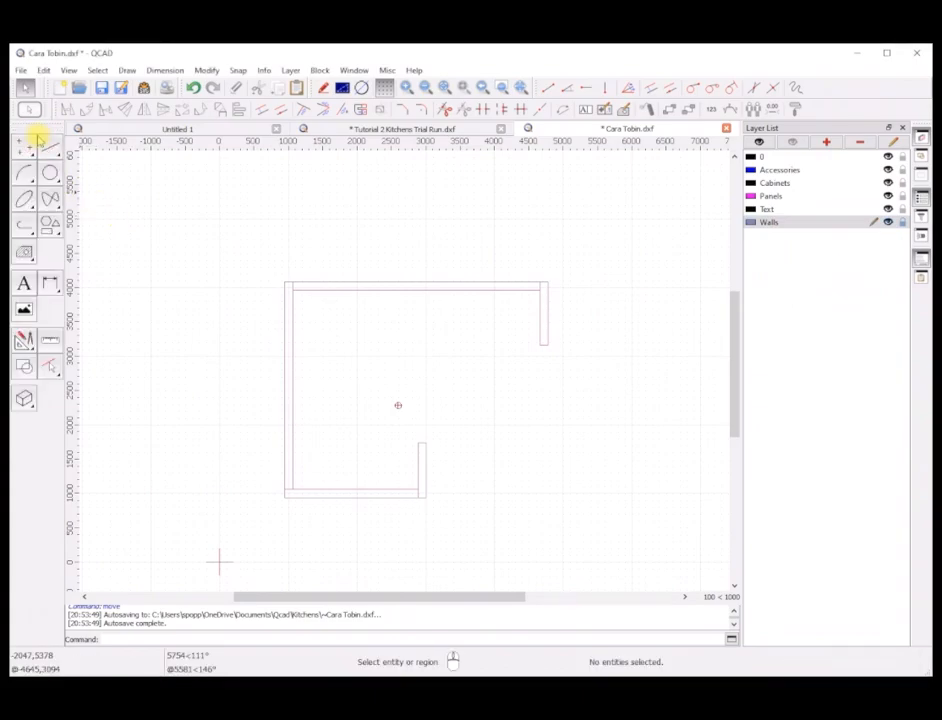
left_click(24, 254)
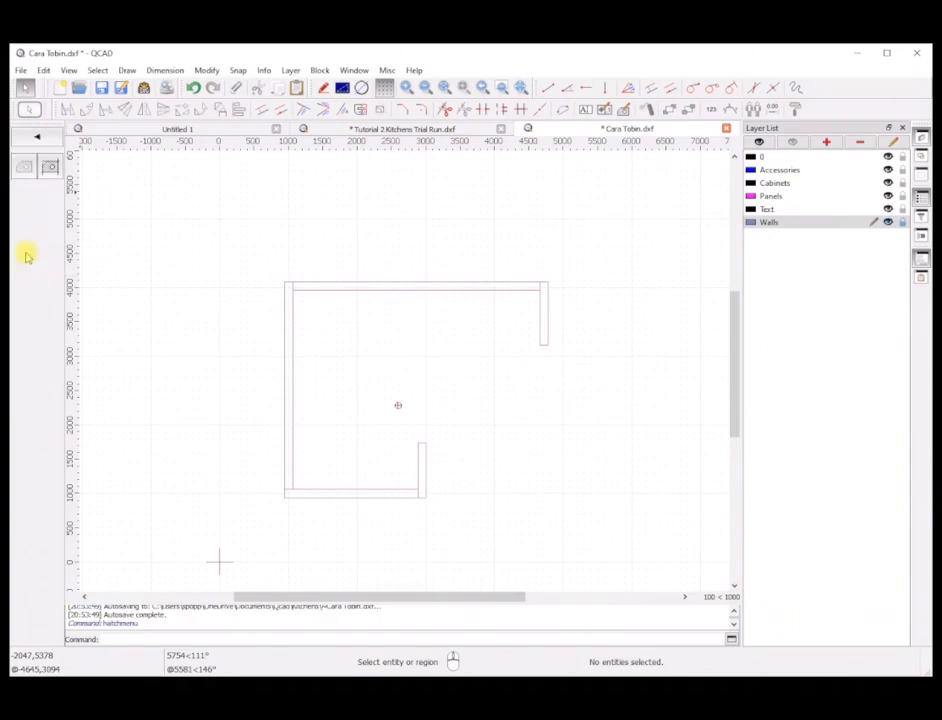
left_click(24, 168)
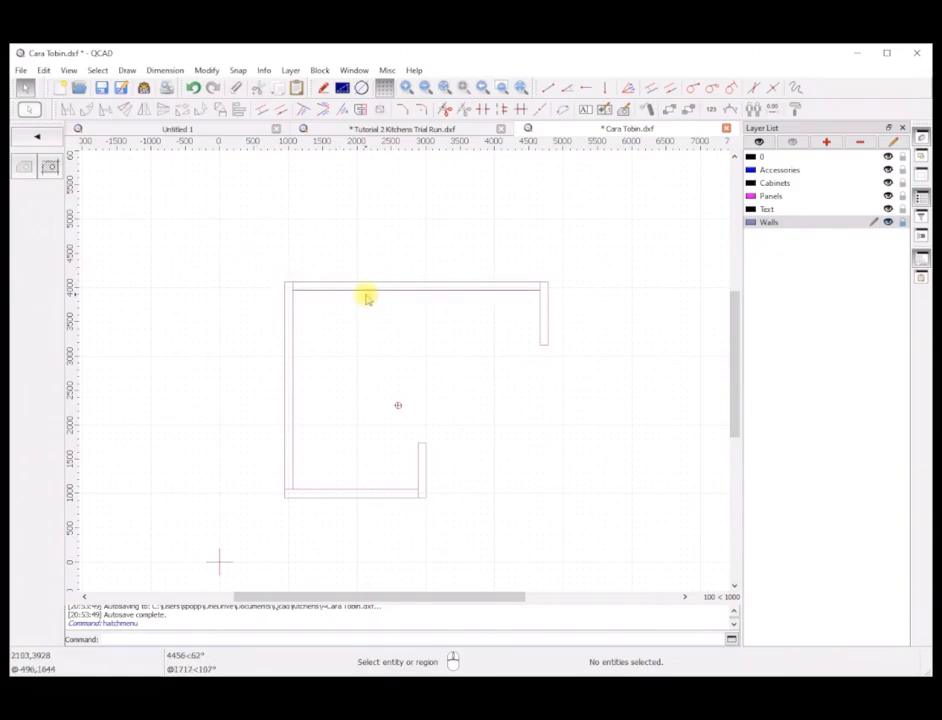
left_click(22, 170)
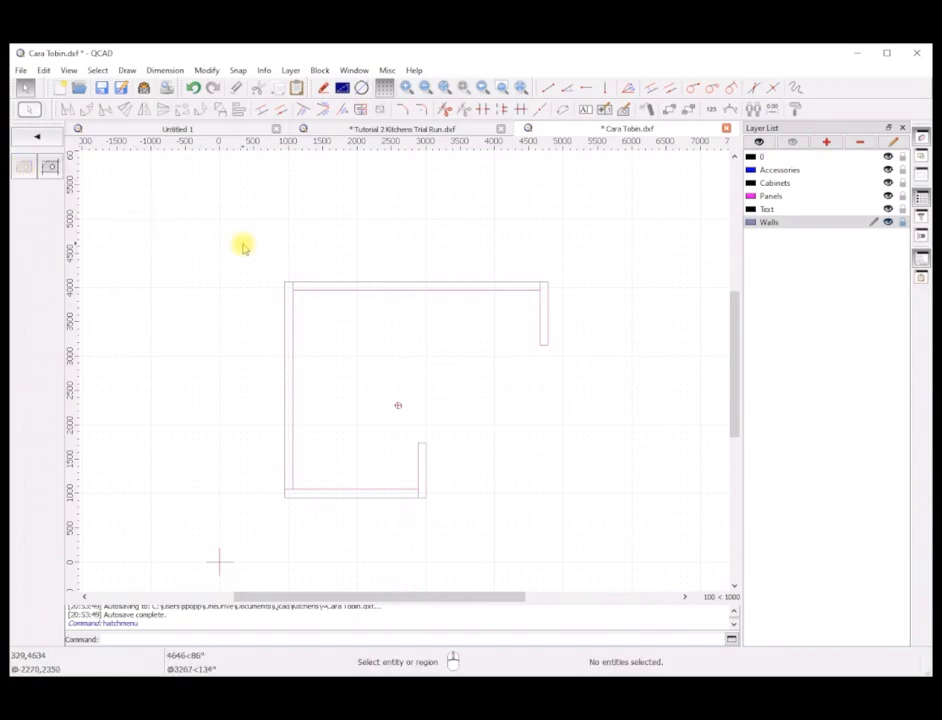
left_click(243, 246)
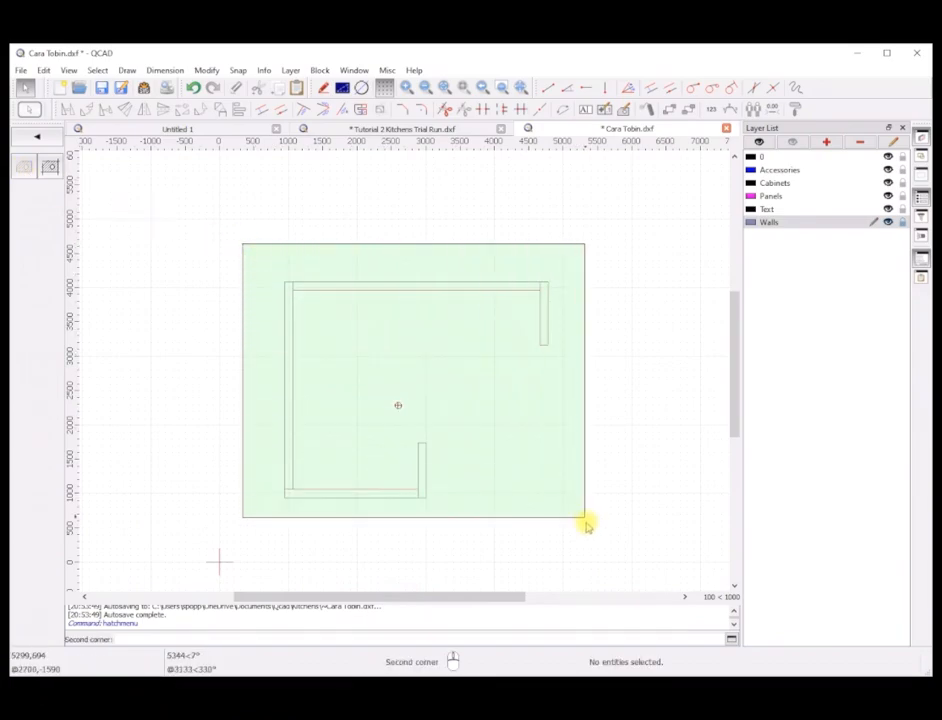
left_click(590, 532)
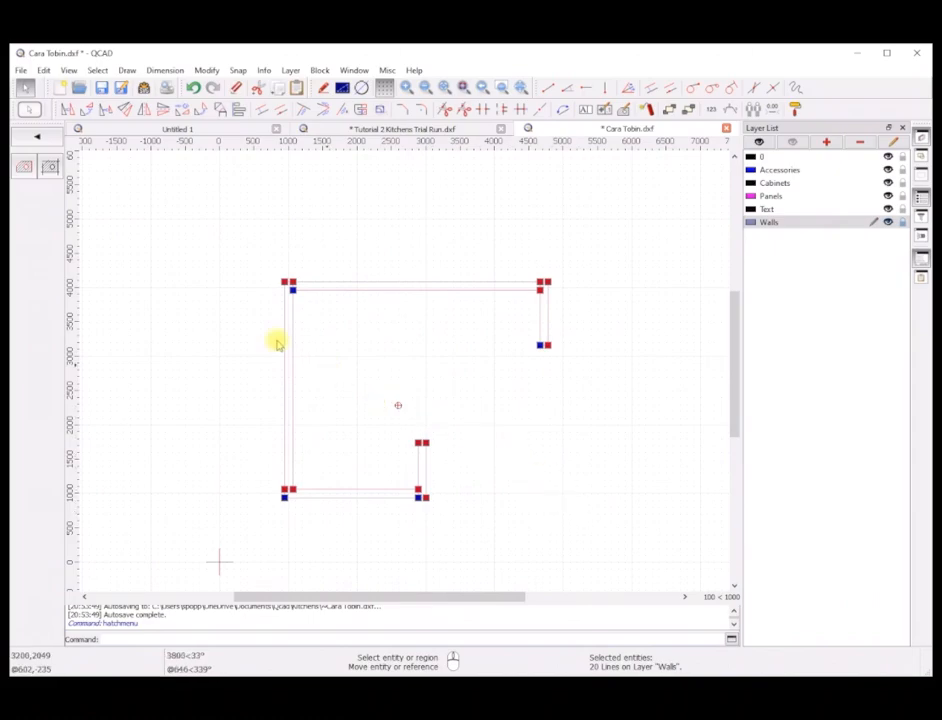
left_click(24, 168)
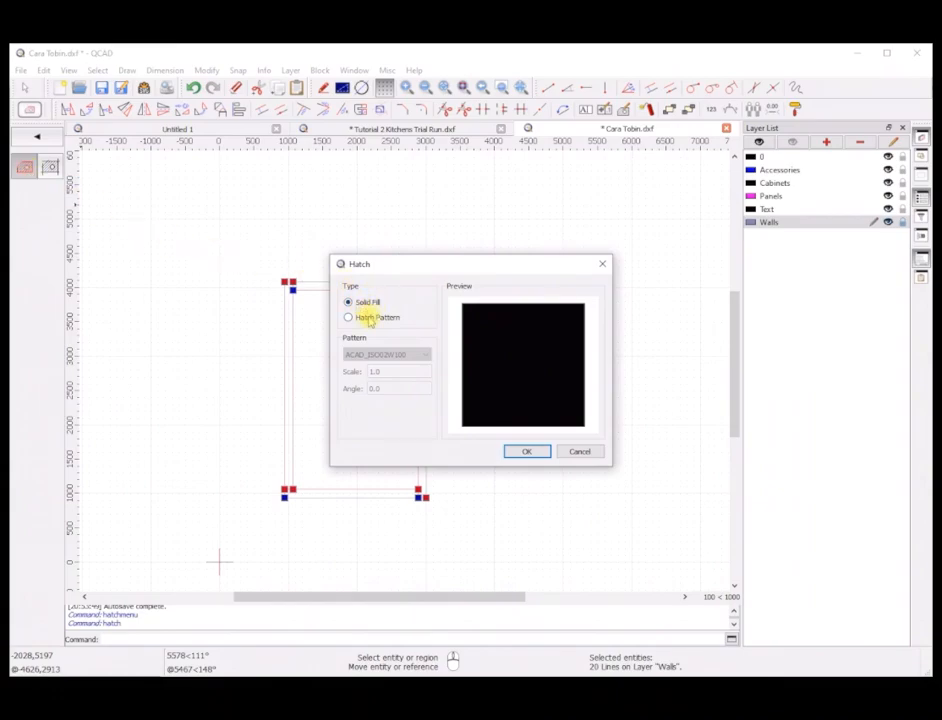
Try the BUBBLES-03 hatch pattern for the selected walls
left_click(368, 318)
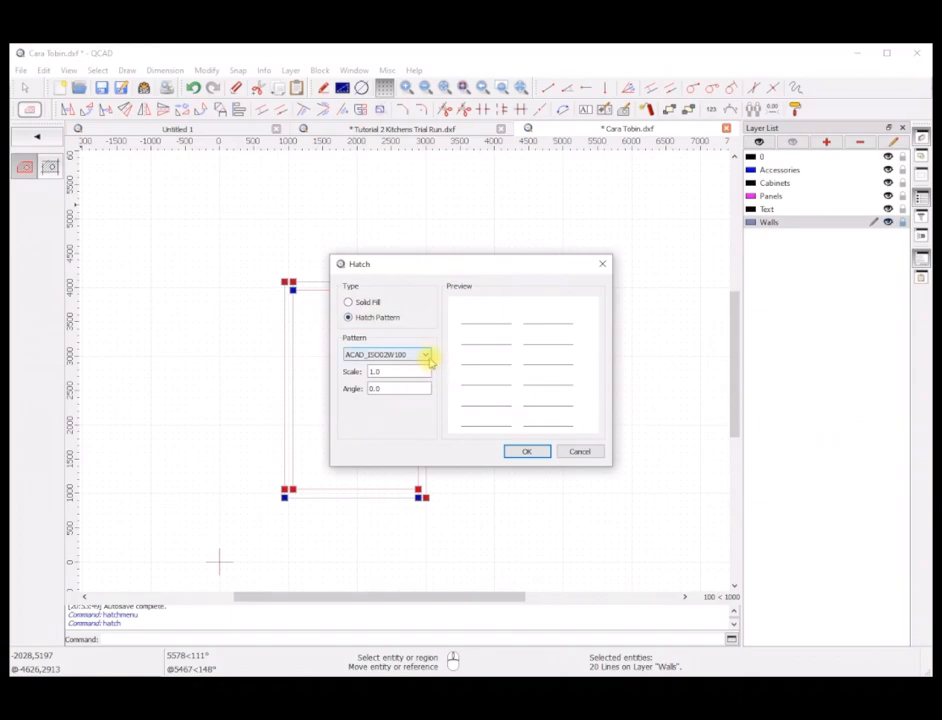
left_click(427, 356)
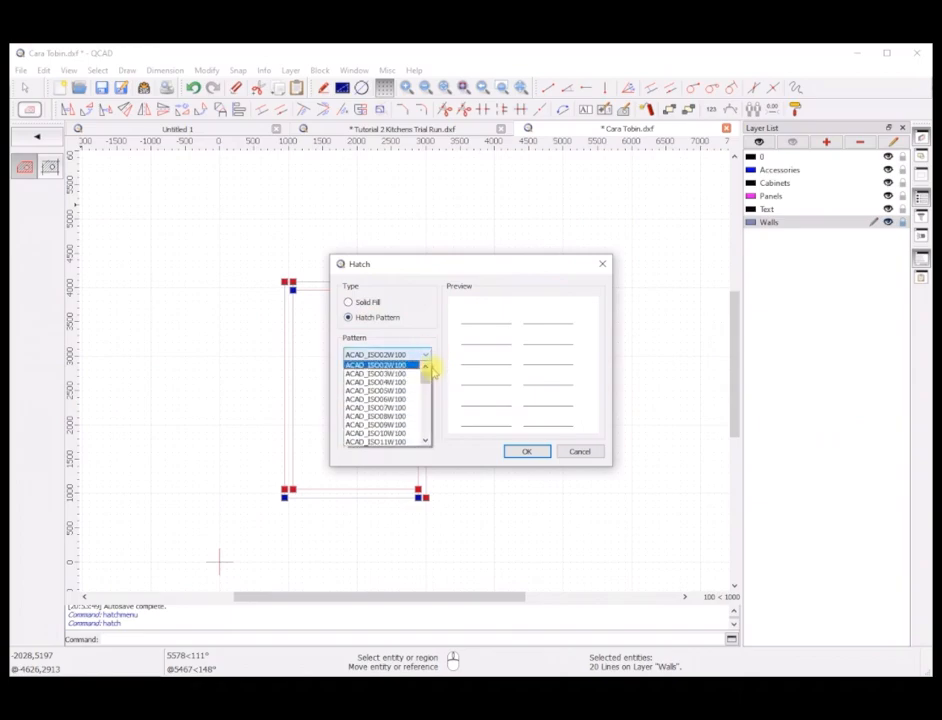
left_click(427, 430)
left_click(427, 430)
left_click(427, 430)
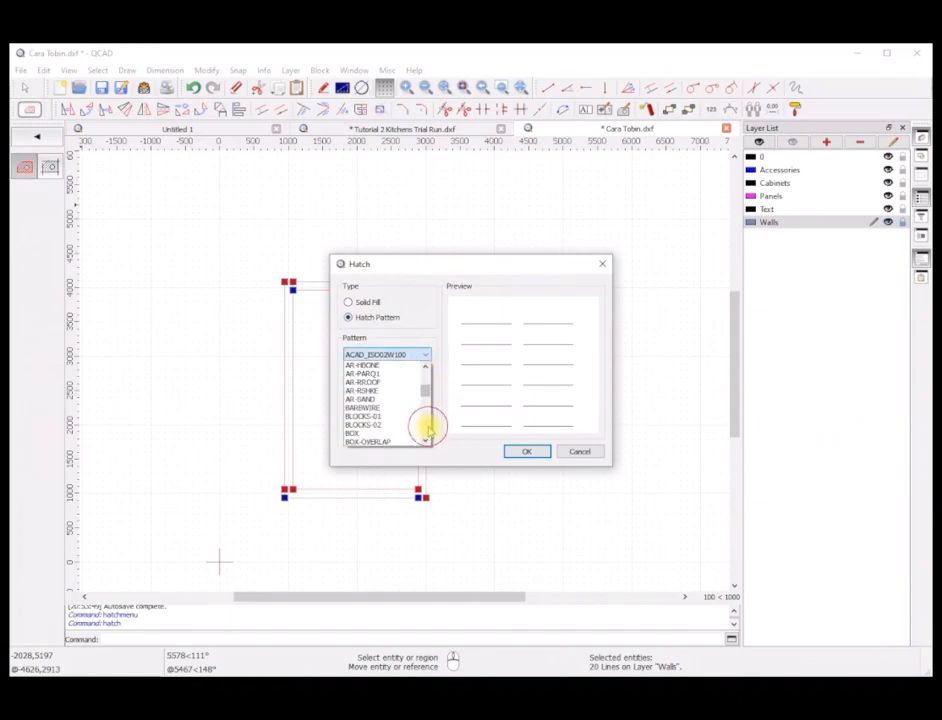
left_click(427, 430)
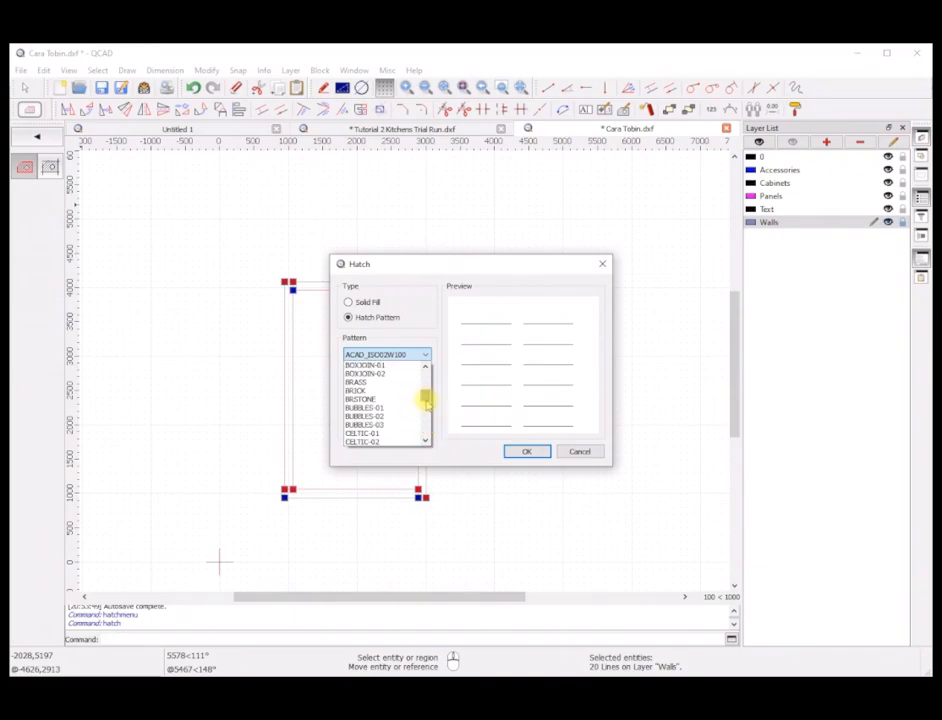
left_click(376, 425)
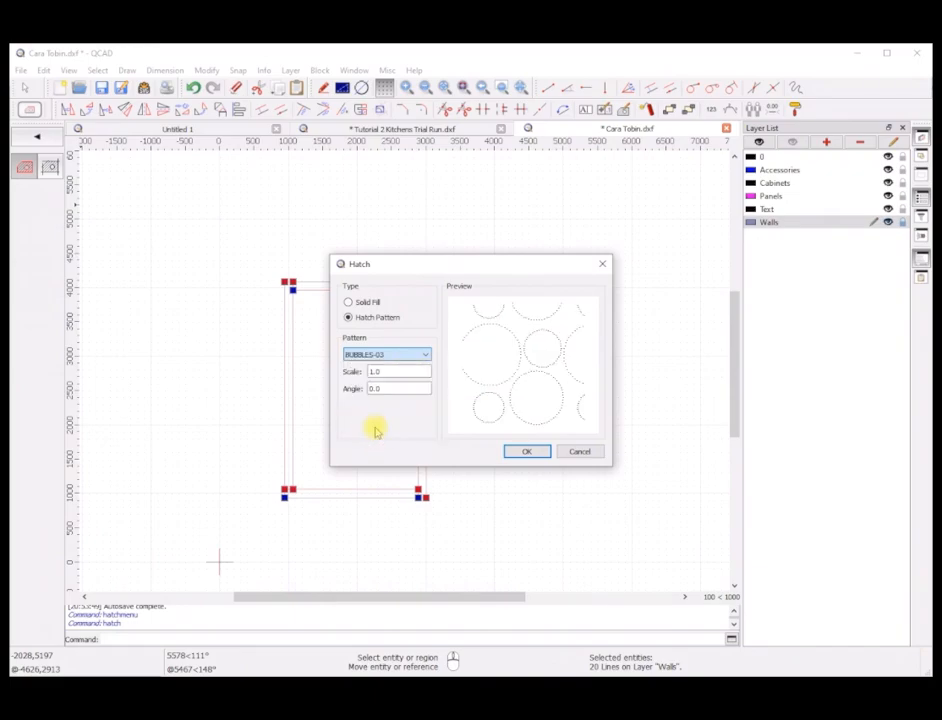
Hatch the selected walls with a solid fill
left_click(348, 302)
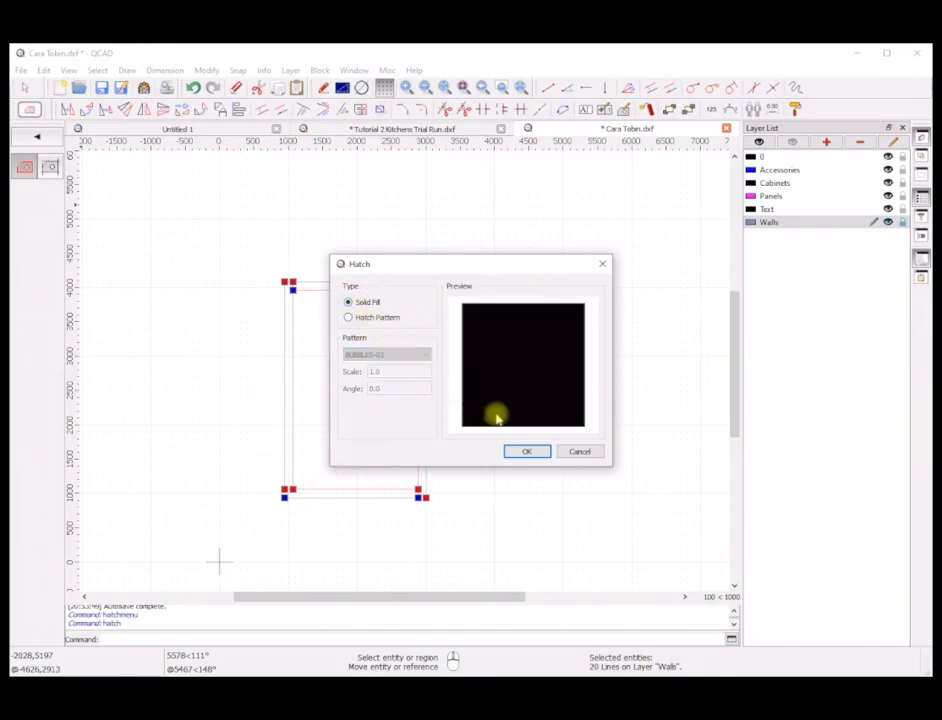
left_click(527, 452)
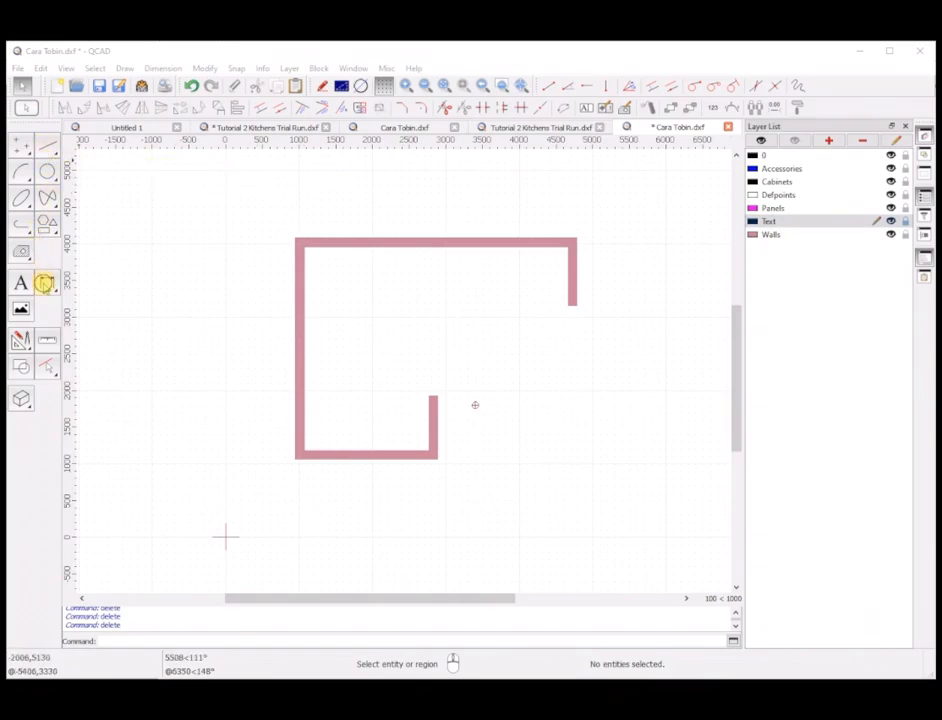
Add a horizontal dimension between the inner corners of the upper wall, with its dimension line above the wall
left_click(44, 283)
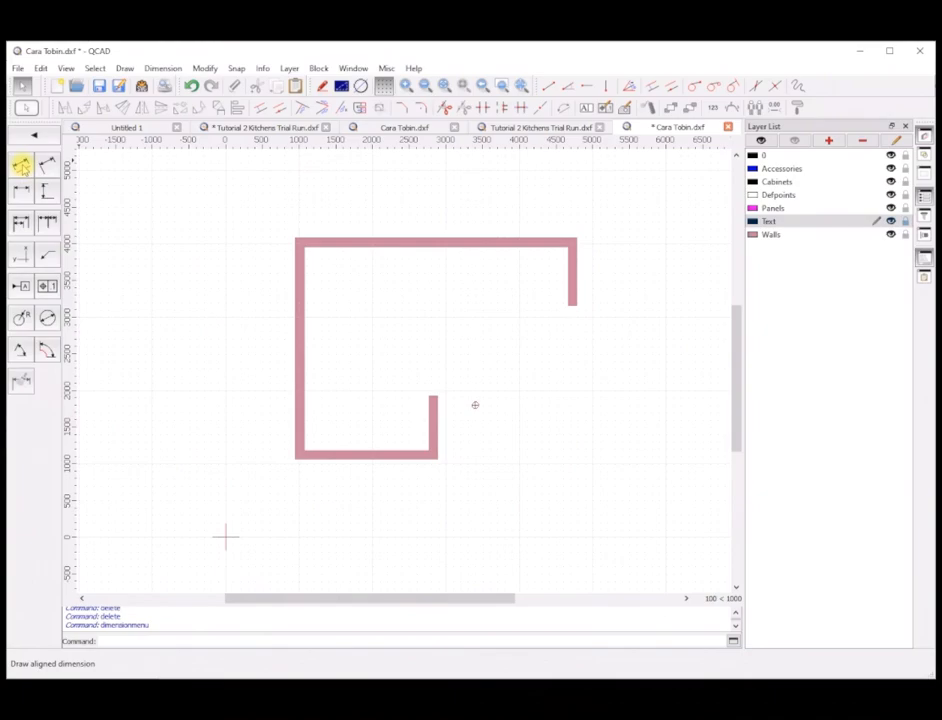
left_click(21, 190)
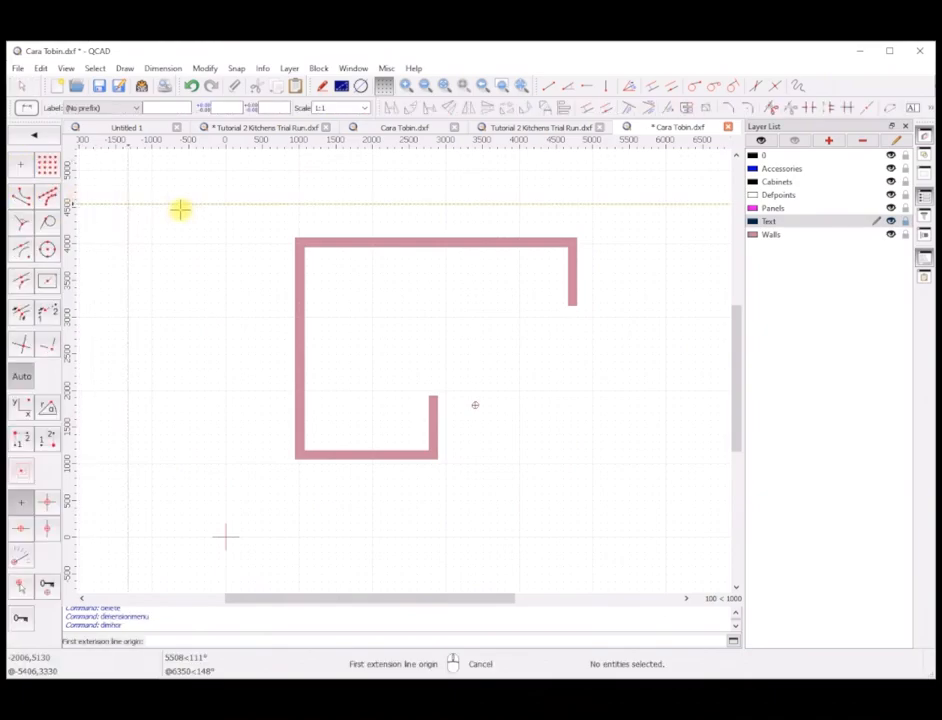
left_click(303, 247)
left_click(570, 245)
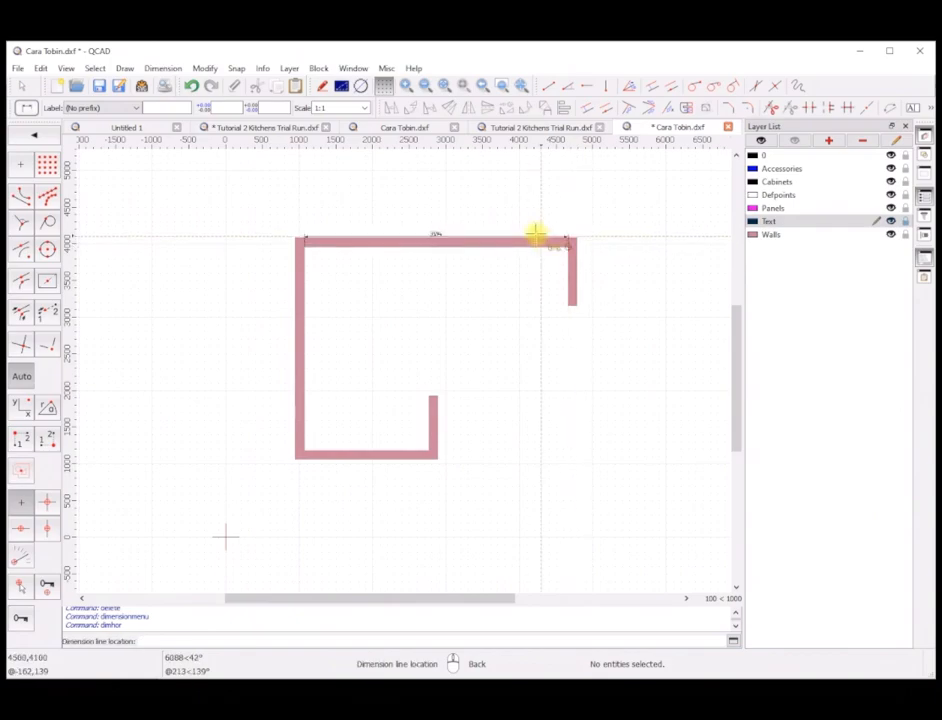
left_click(462, 207)
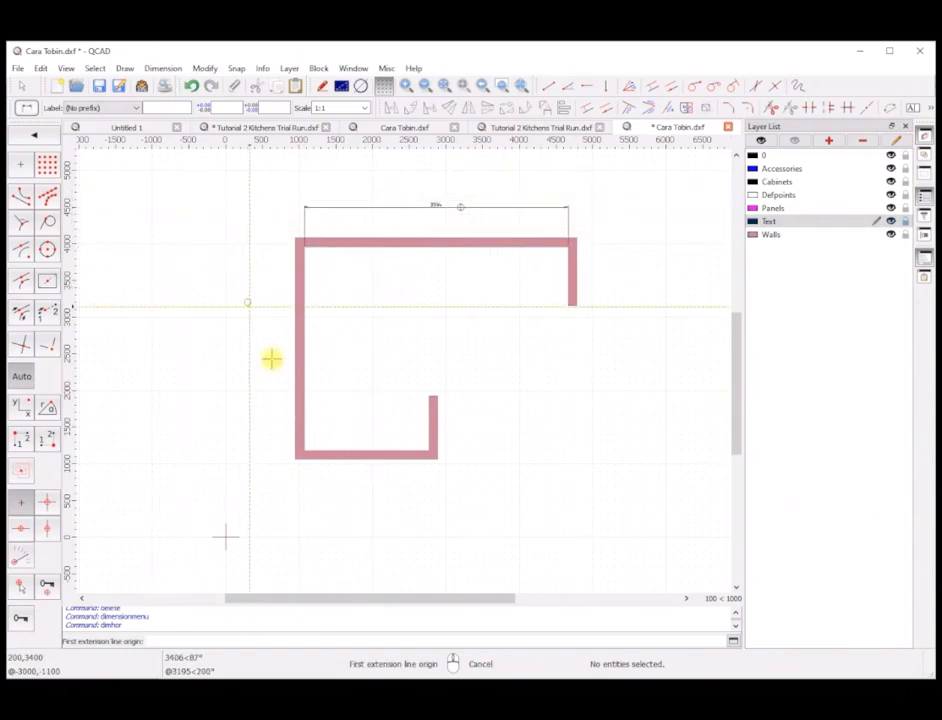
Add a horizontal dimension between the inner corners of the lower wall, with its dimension line below the wall
left_click(303, 449)
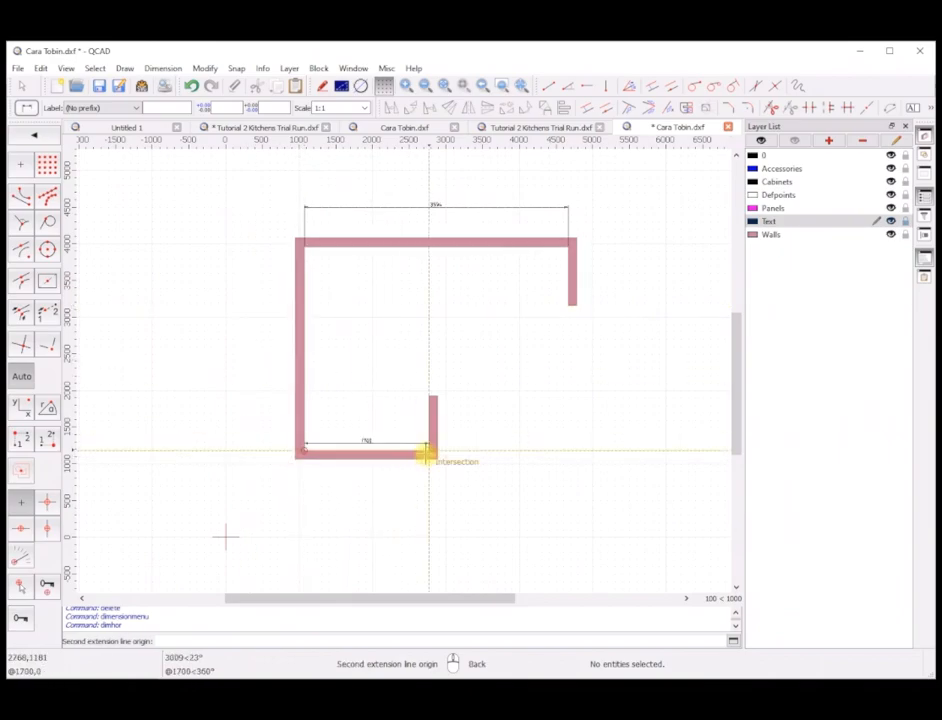
left_click(429, 452)
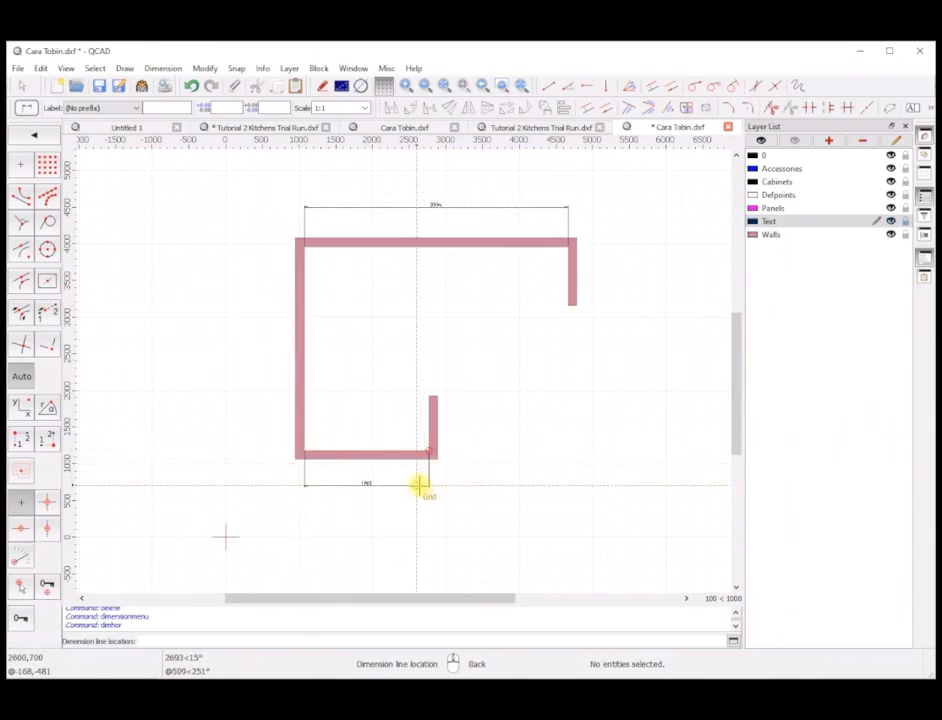
left_click(417, 491)
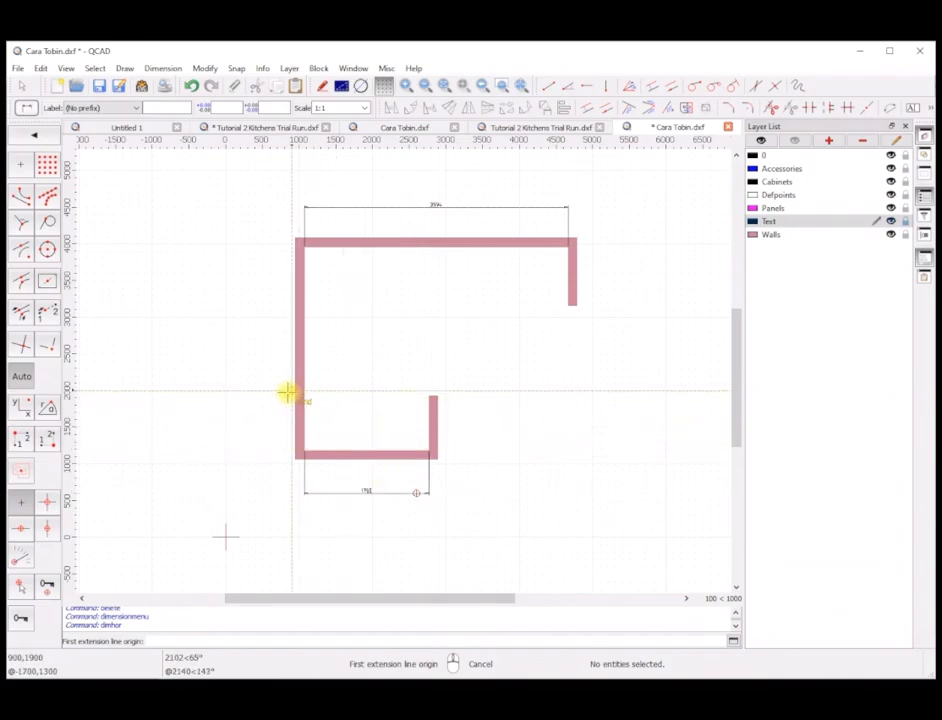
Add a vertical dimension between the inner corners of the long left wall, with its dimension line outside the room
left_click(35, 137)
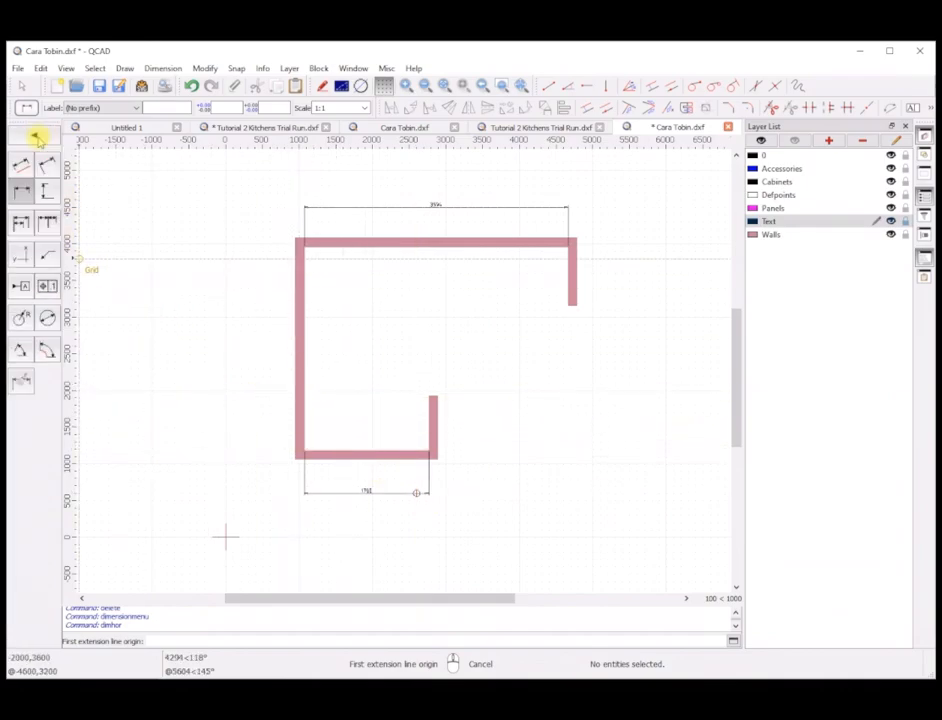
left_click(44, 192)
left_click(300, 244)
left_click(306, 448)
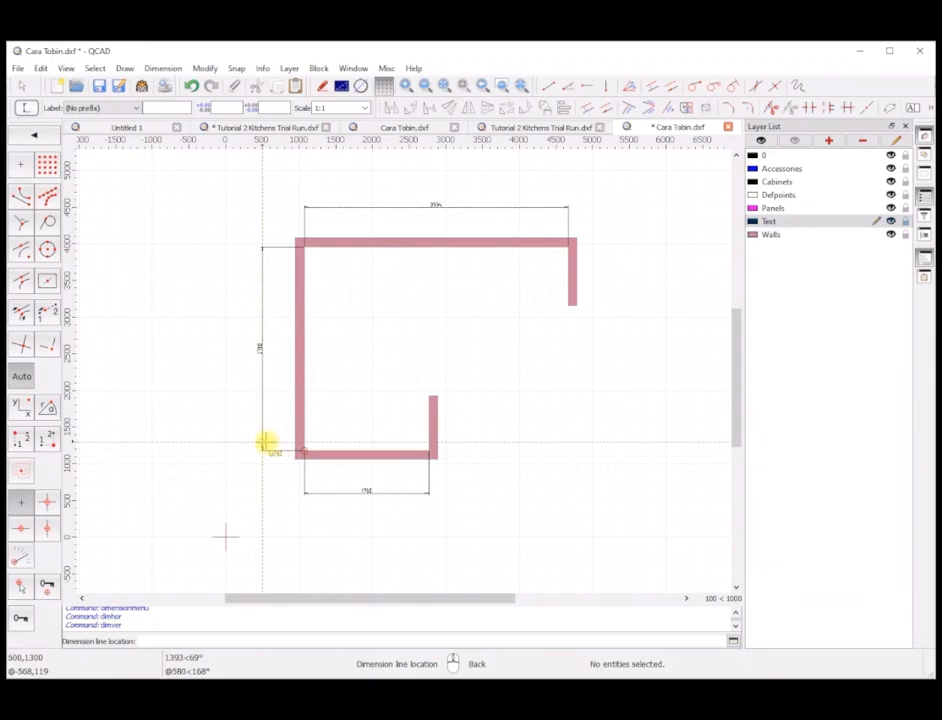
left_click(268, 442)
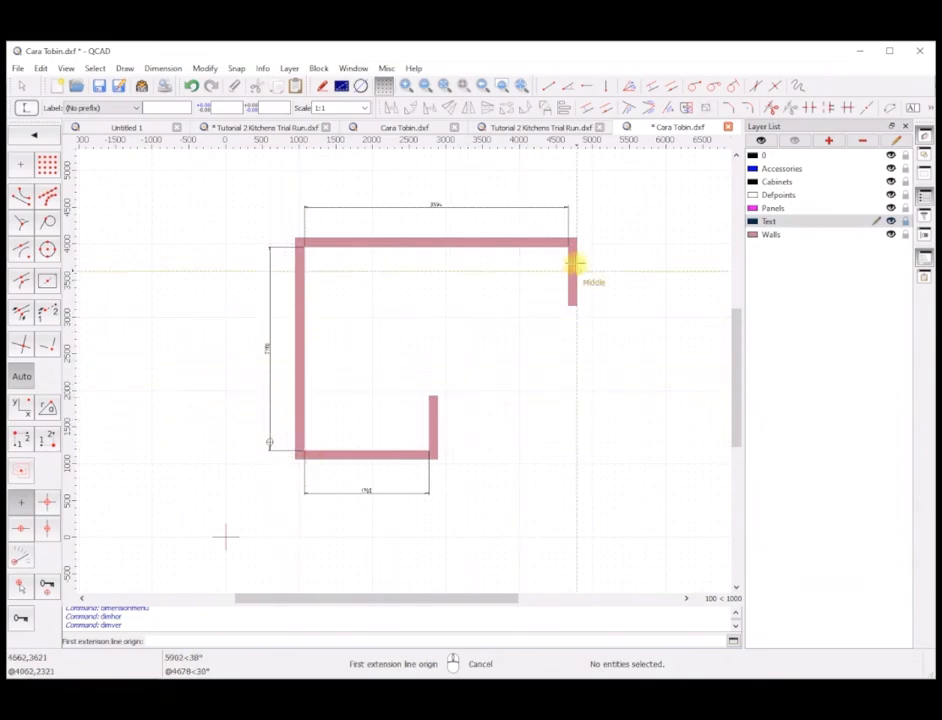
Add a vertical dimension for the inner face of the short upper-right wall, with its dimension line outside the room
left_click(566, 246)
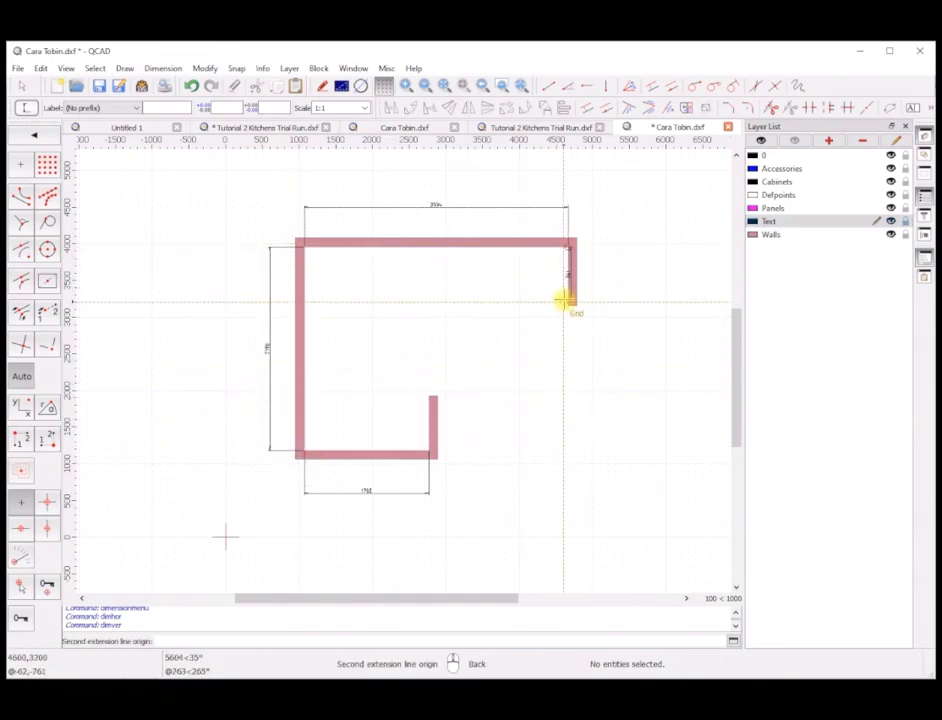
left_click(566, 305)
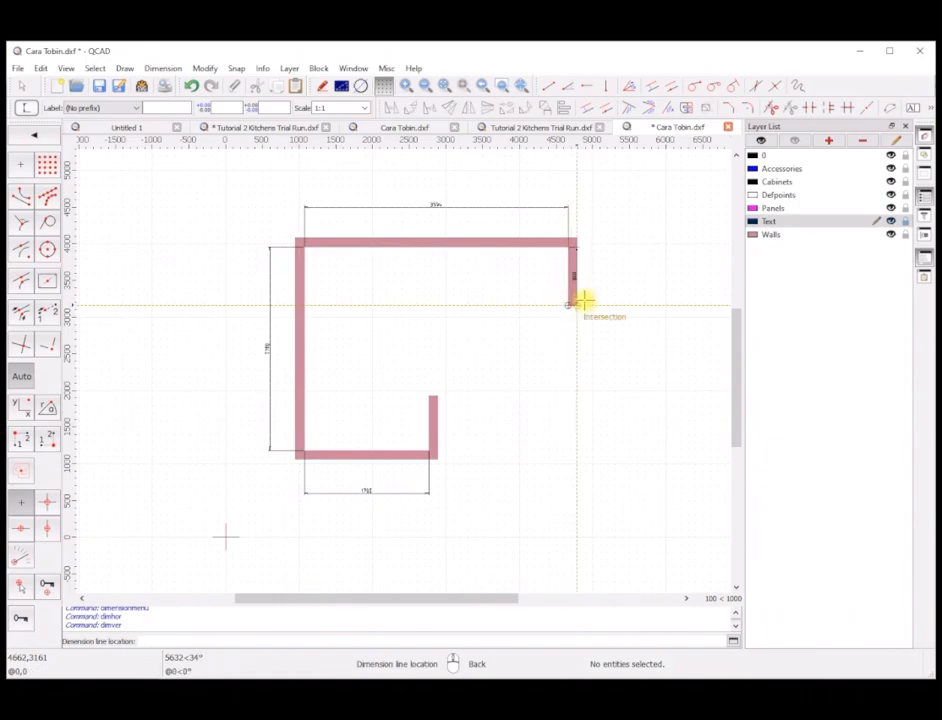
left_click(600, 298)
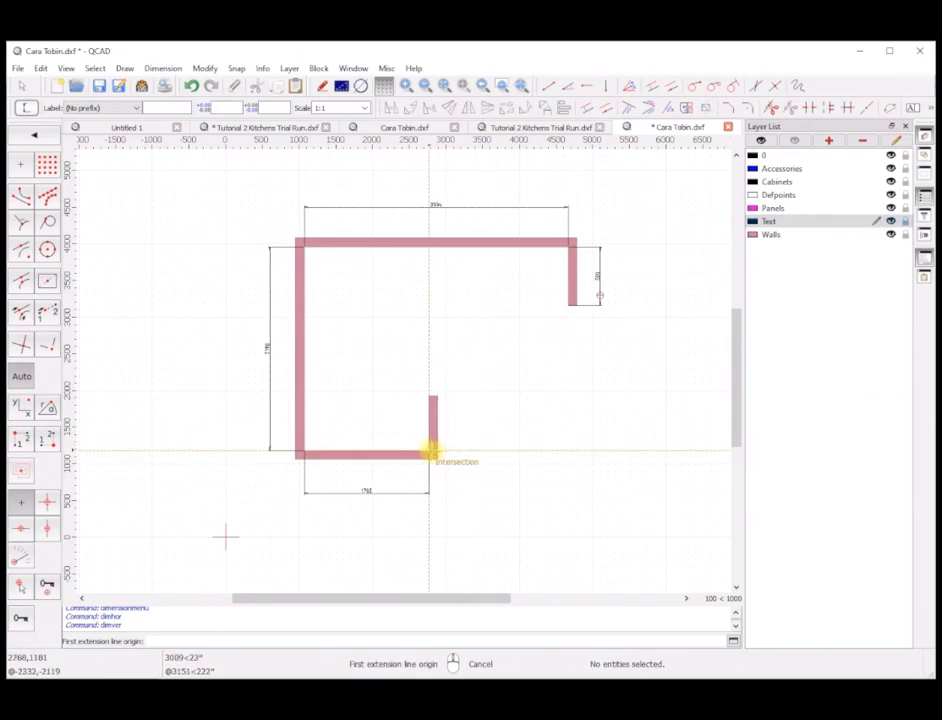
Add a vertical dimension for the inner face of the short lower-right wall, placed to its right, and finish dimensioning
left_click(430, 452)
left_click(430, 397)
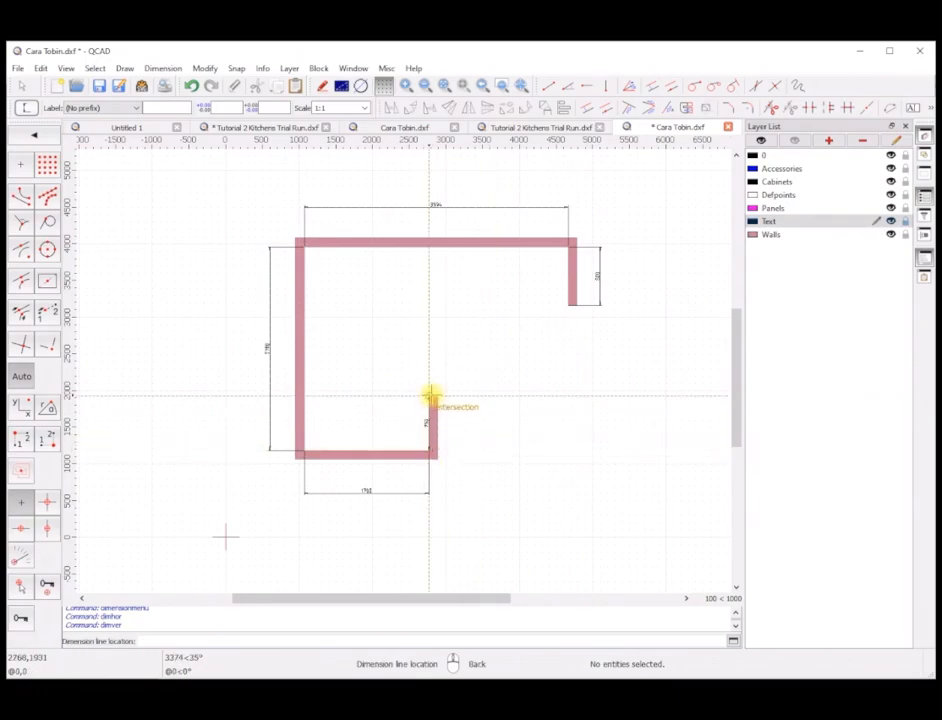
left_click(460, 402)
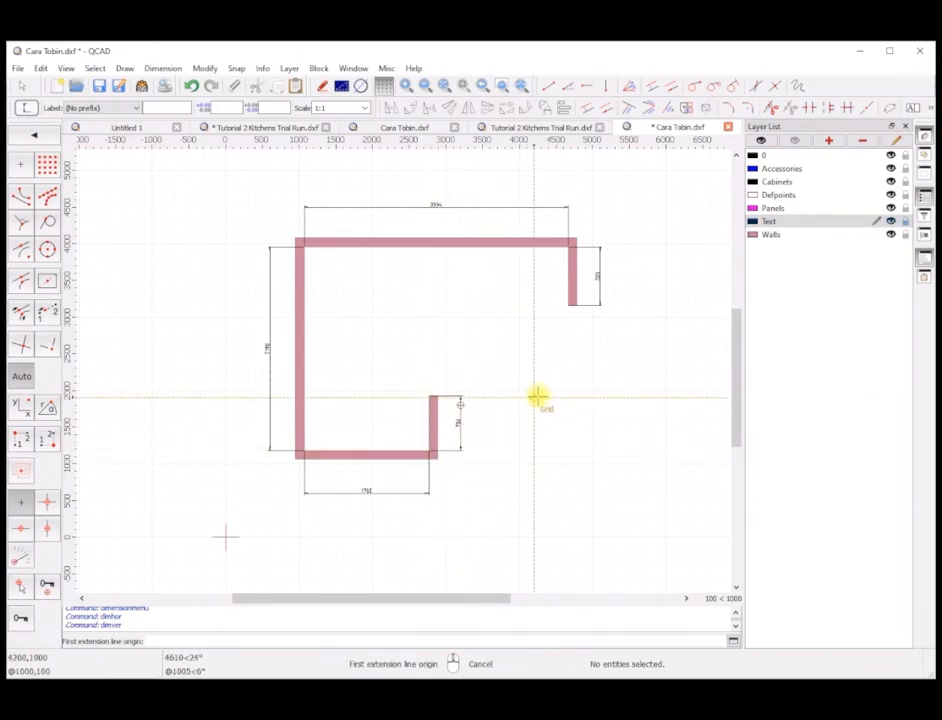
right_click(543, 397)
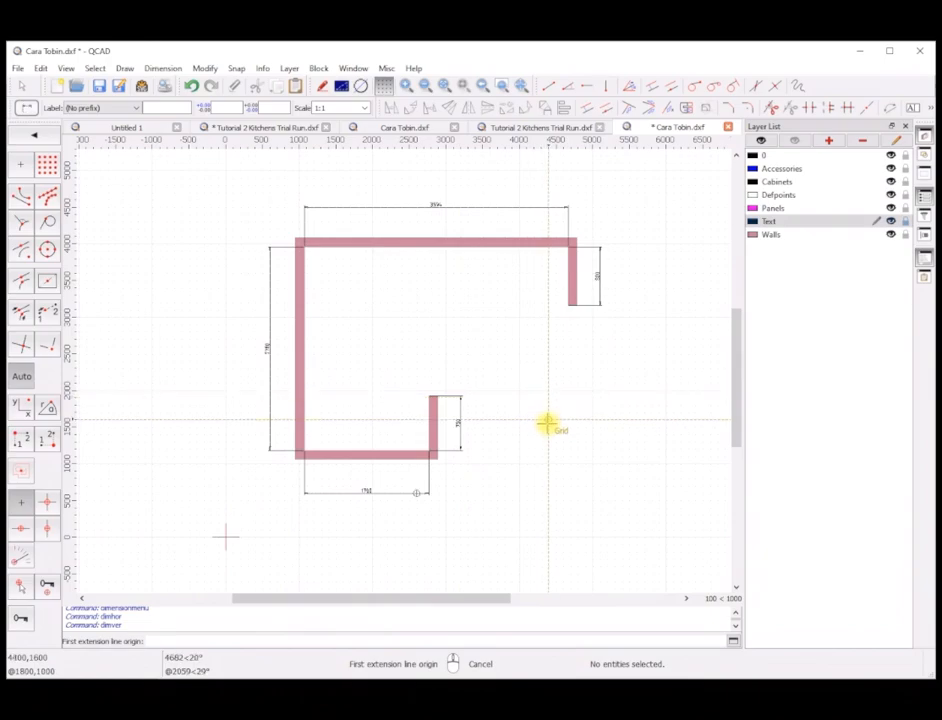
right_click(548, 427)
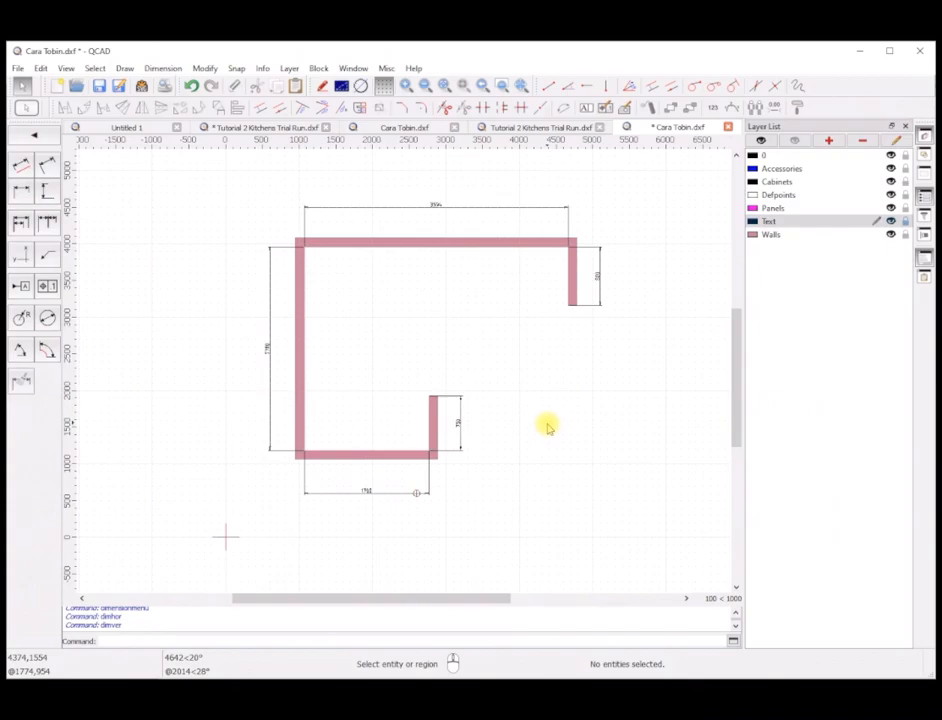